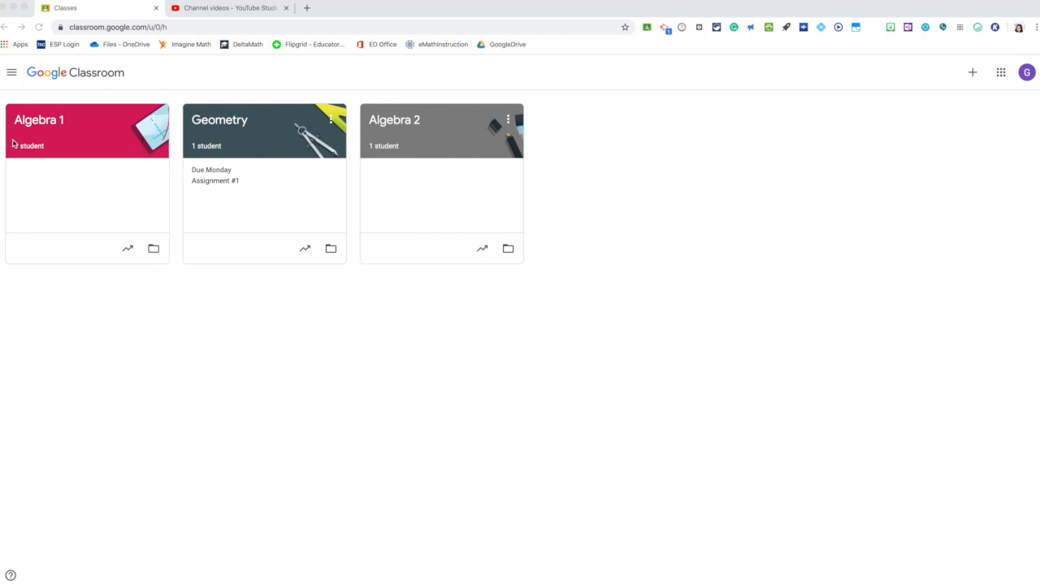
Create a new class named "Sample", accepting the notice about using Classroom at a school with students
click(81, 128)
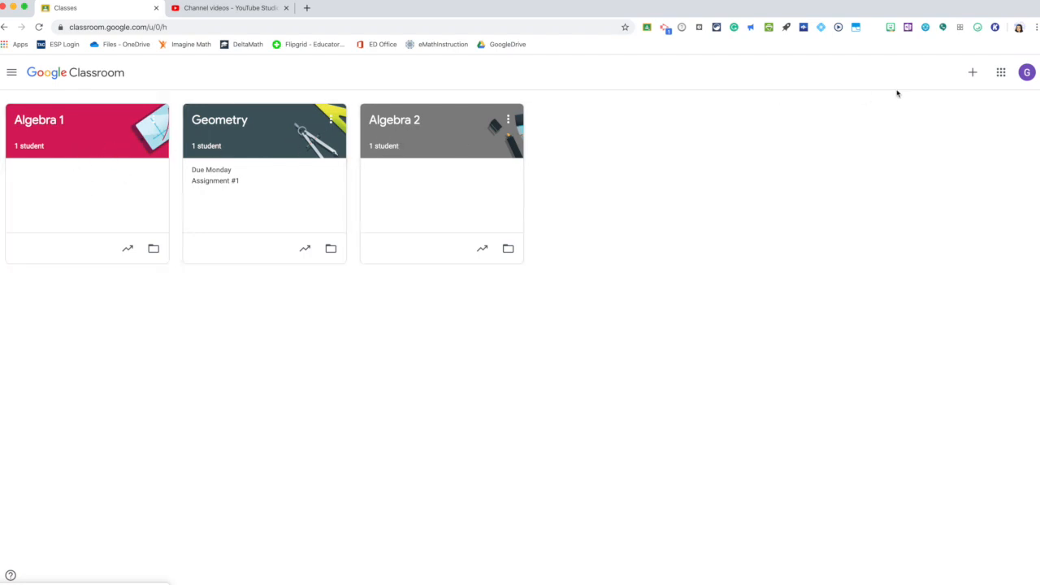
click(973, 72)
click(951, 113)
click(496, 385)
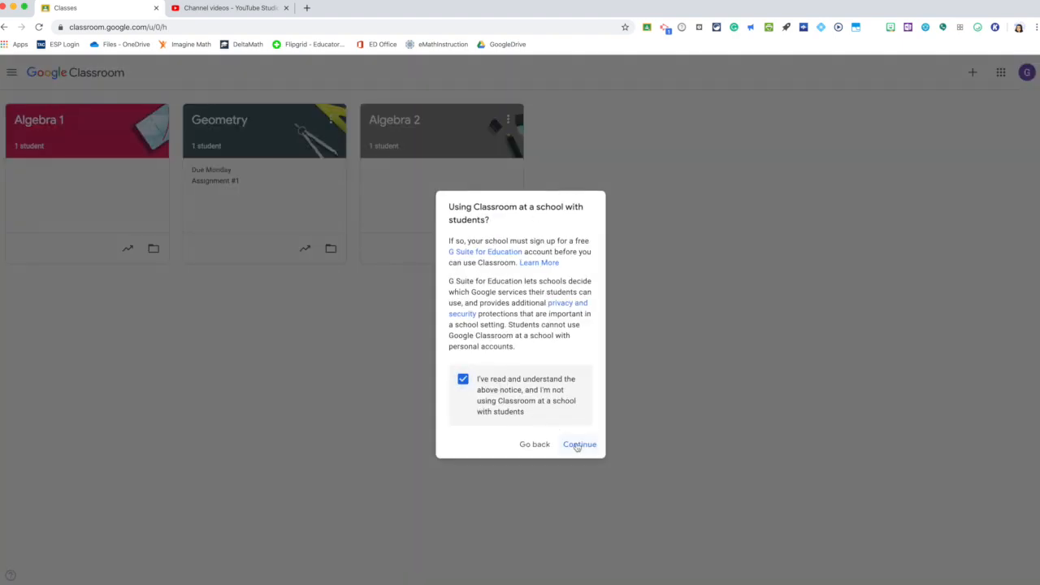
click(578, 443)
click(429, 270)
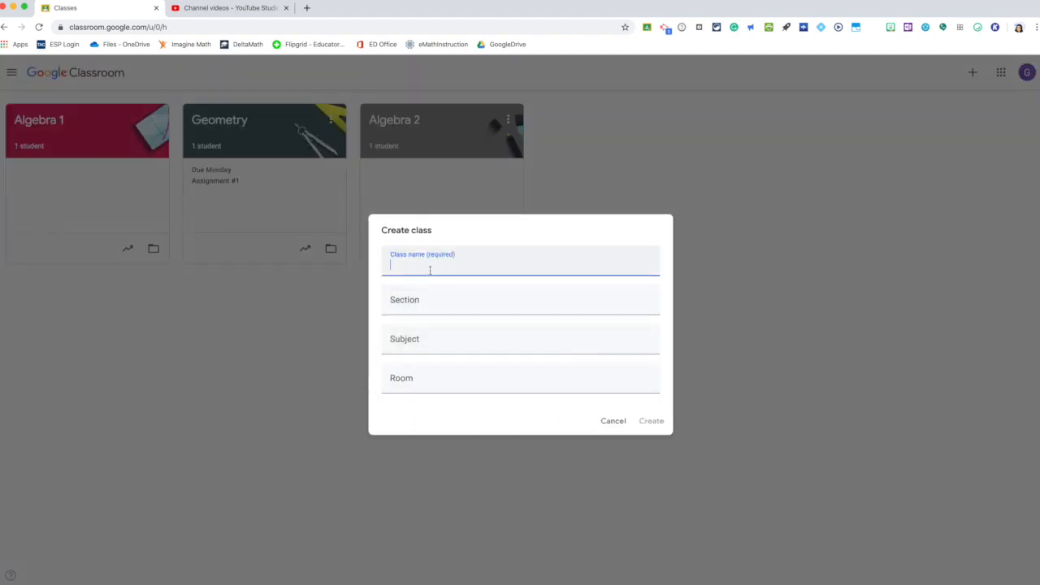
text(Sample)
click(654, 422)
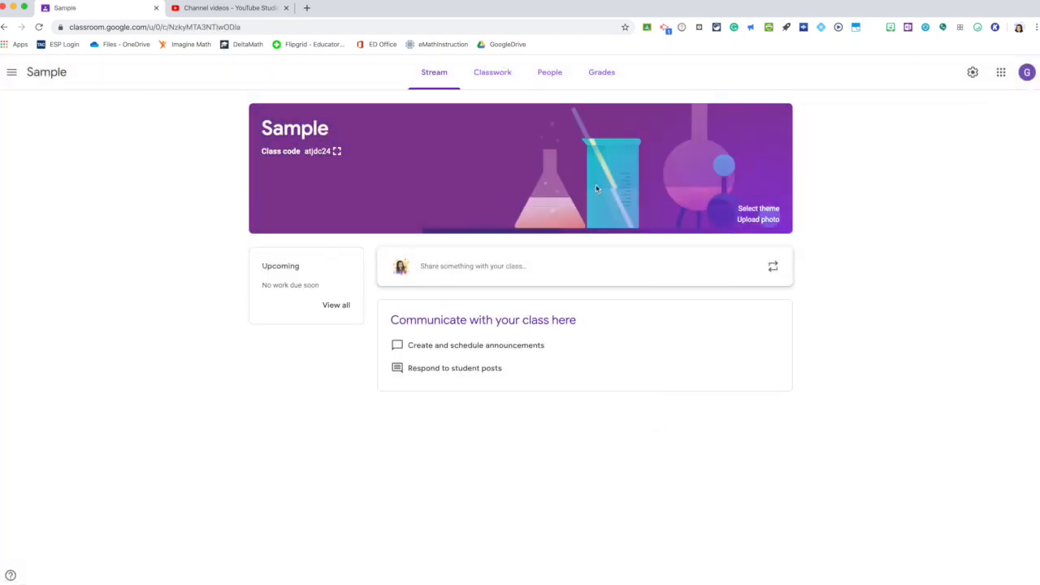
Return to the overview of all classes and open the Algebra 1 class
click(12, 72)
click(46, 75)
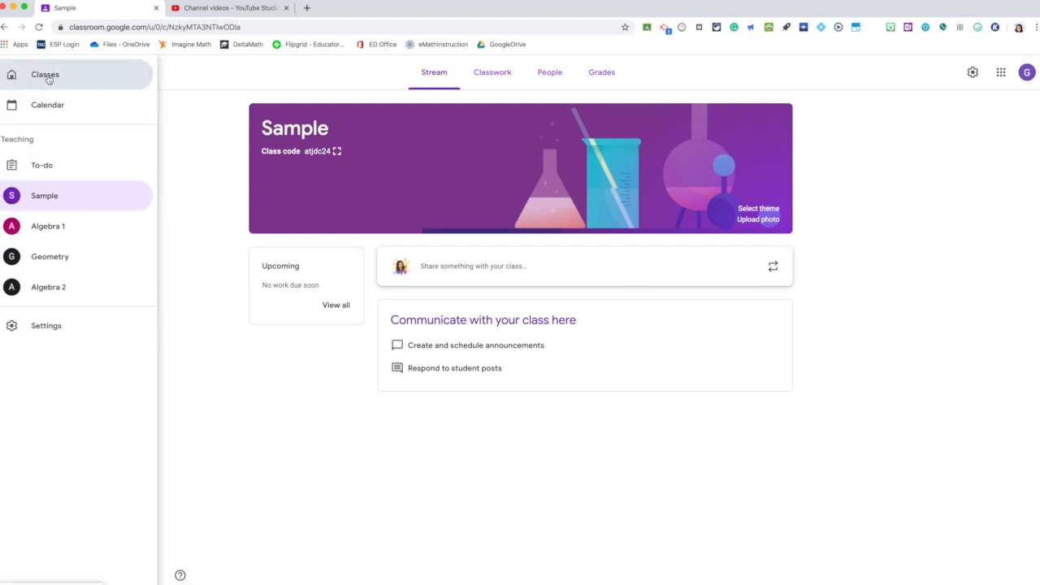
drag(89, 139, 706, 145)
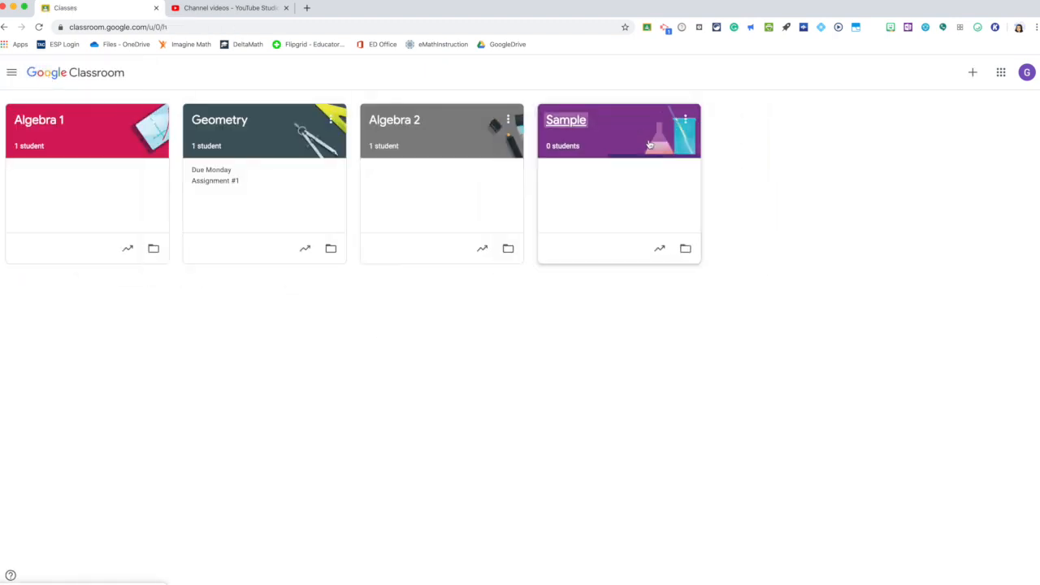
click(81, 127)
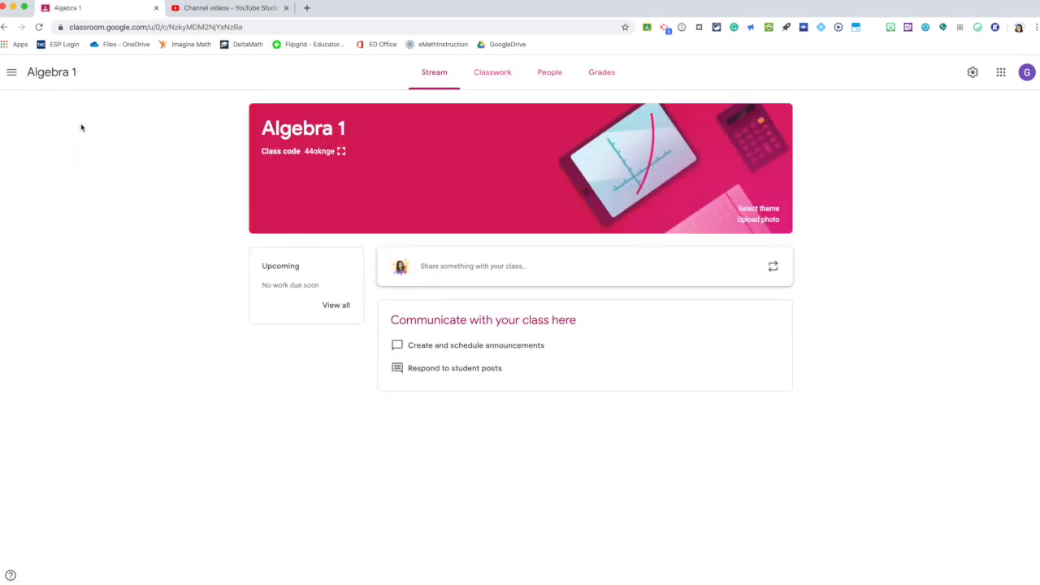
Change the Algebra 1 header theme to the blue graduation caps image from the General gallery
click(758, 209)
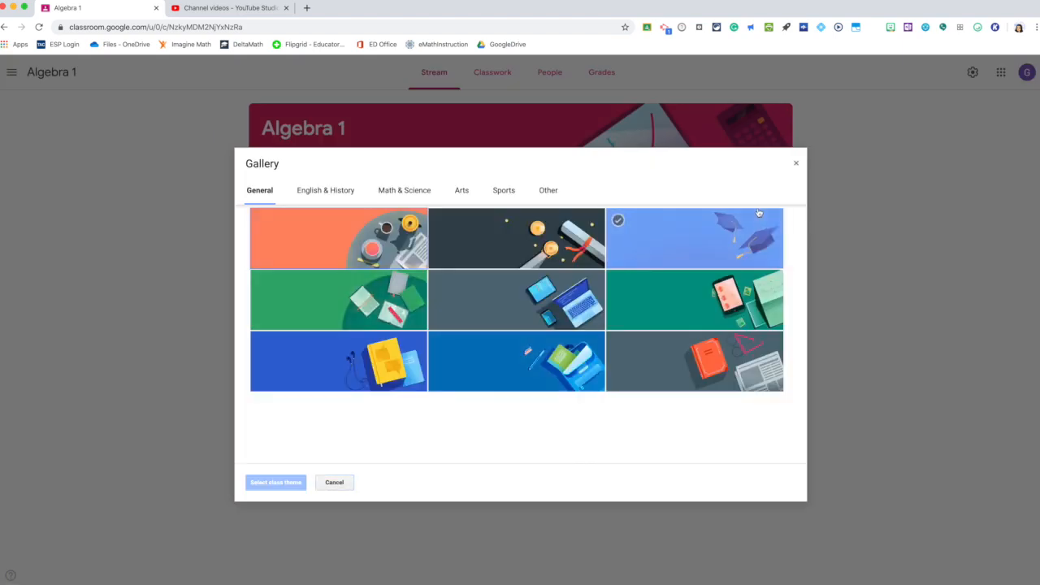
click(354, 240)
click(520, 239)
click(694, 240)
click(291, 486)
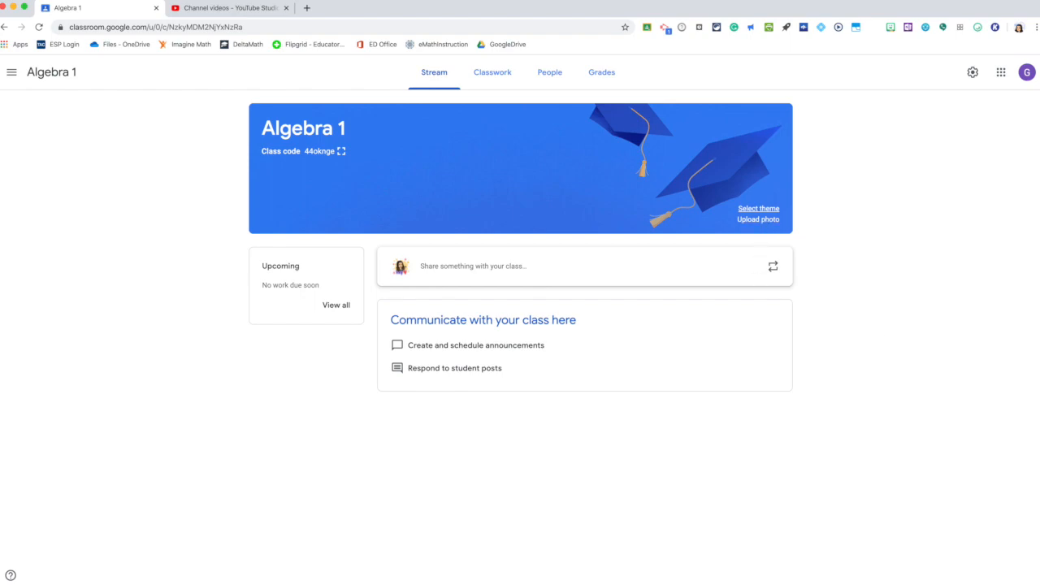
Switch to PowerPoint and look through the example banners on slides 1 to 10 of the Google Classroom Headers presentation
drag(416, 111, 398, 102)
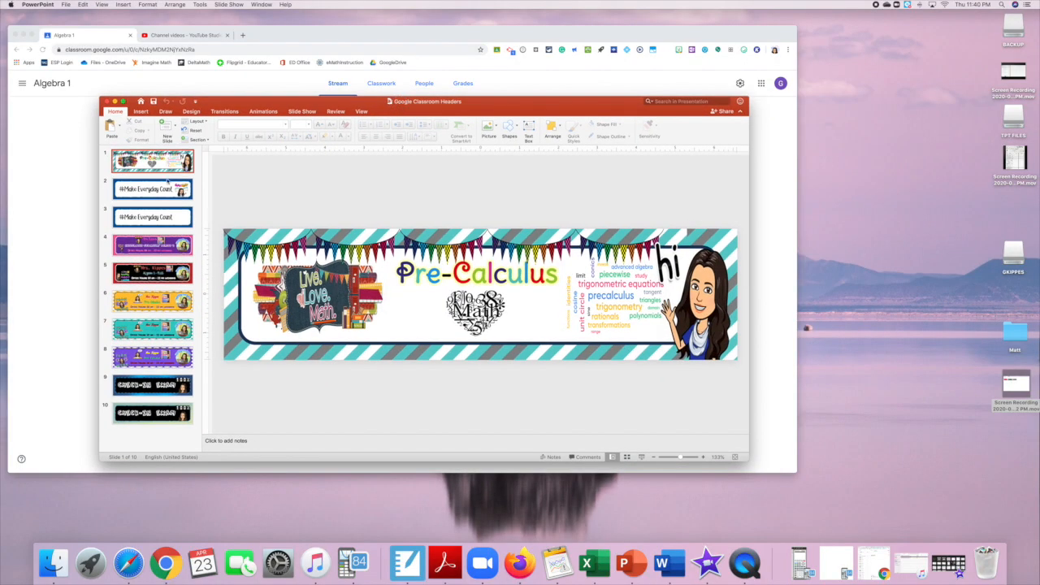
click(158, 164)
click(150, 190)
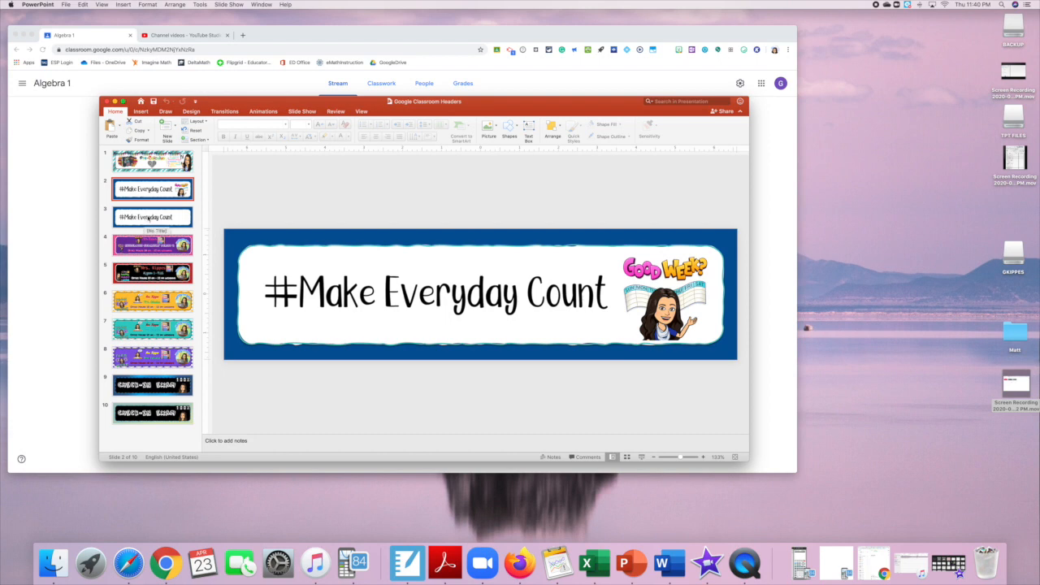
click(148, 217)
click(151, 248)
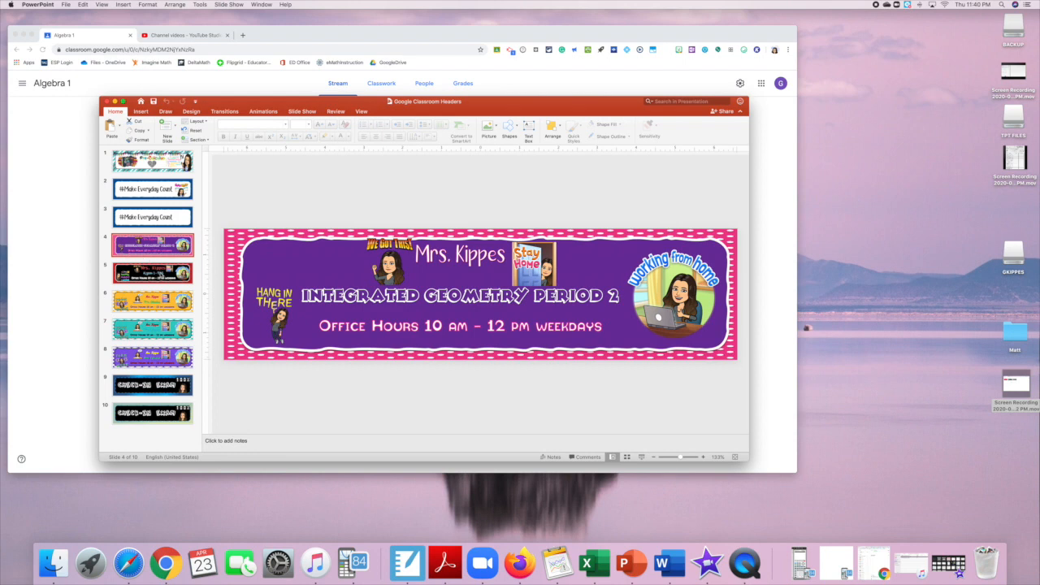
key(Down)
key(Down)
key(Down)
key(Down)
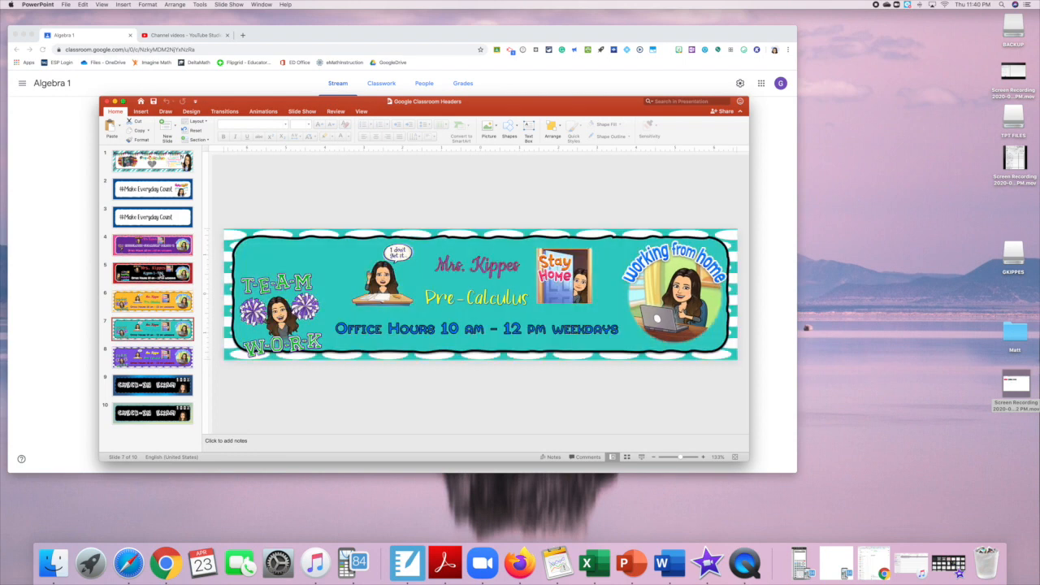
key(Down)
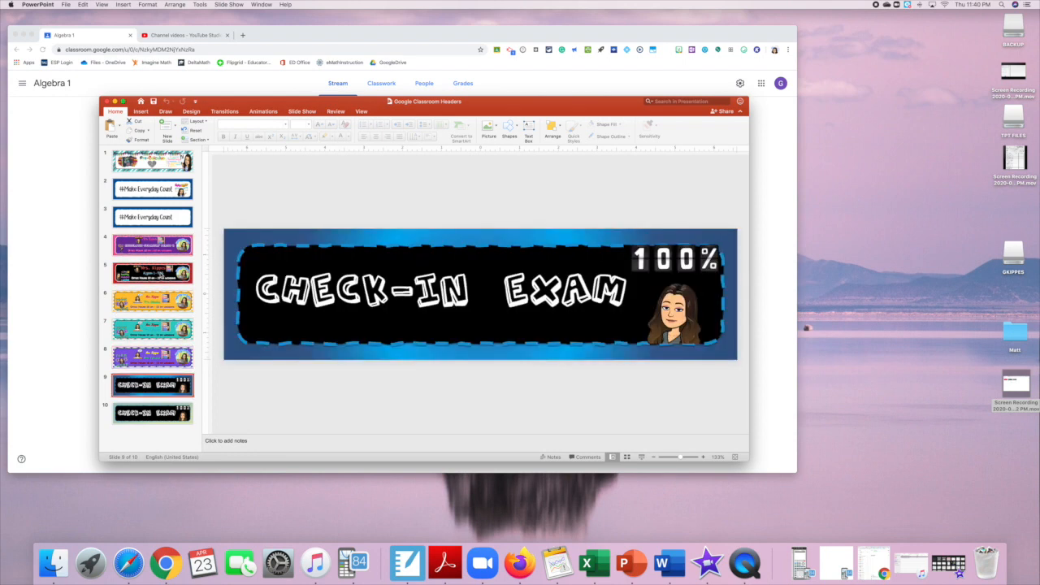
key(Down)
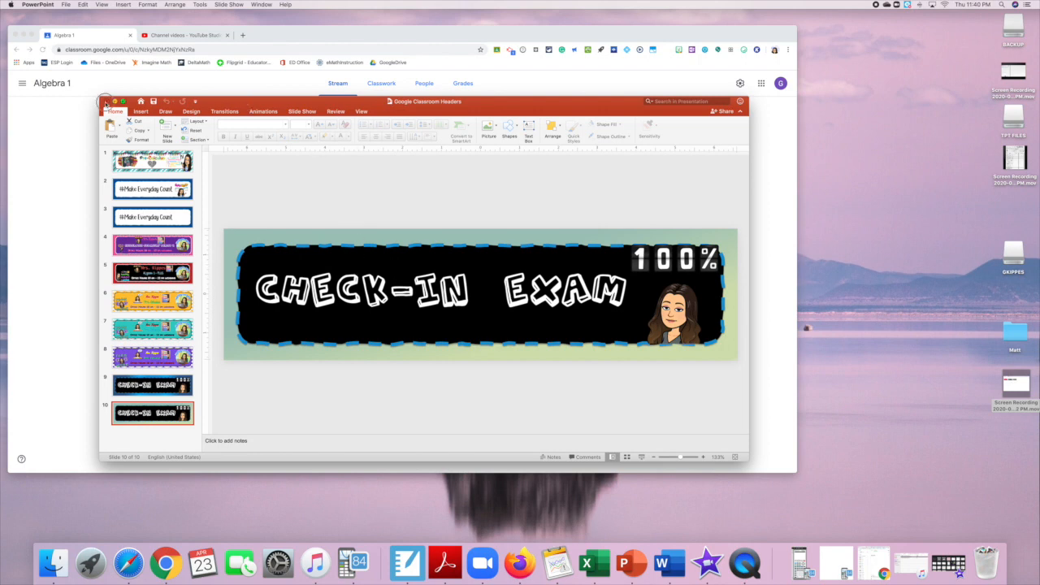
Close the header examples, create a blank presentation in an enlarged window, and delete the title and subtitle placeholders
click(106, 103)
click(631, 562)
double_click(311, 89)
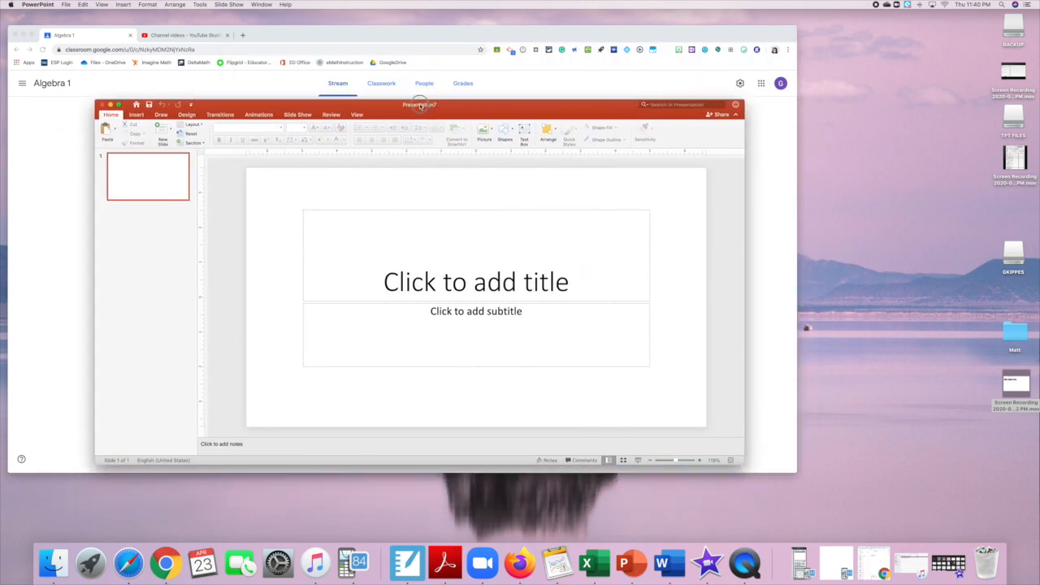
drag(679, 388, 884, 533)
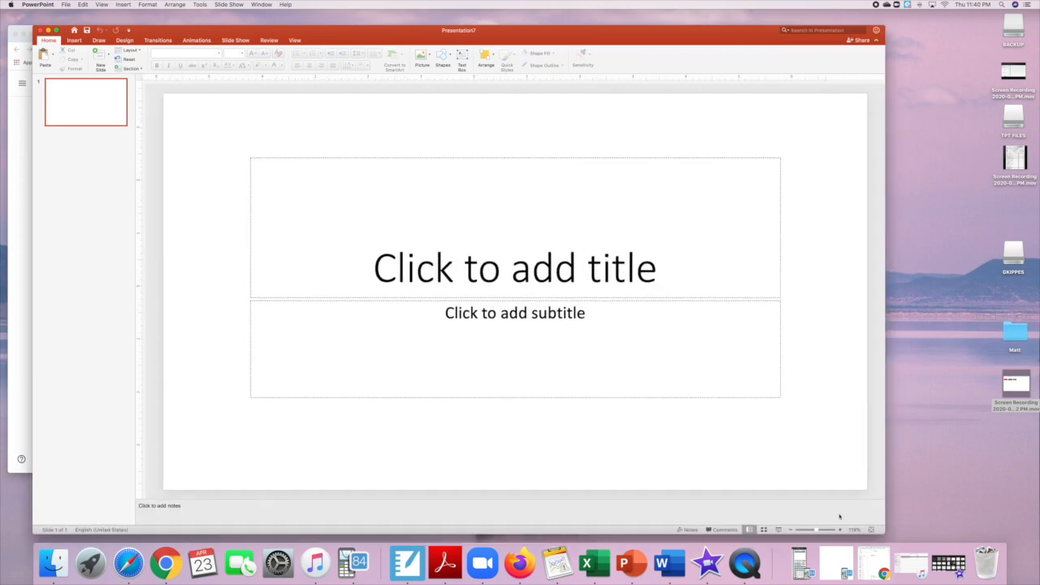
drag(225, 132, 815, 422)
key(Delete)
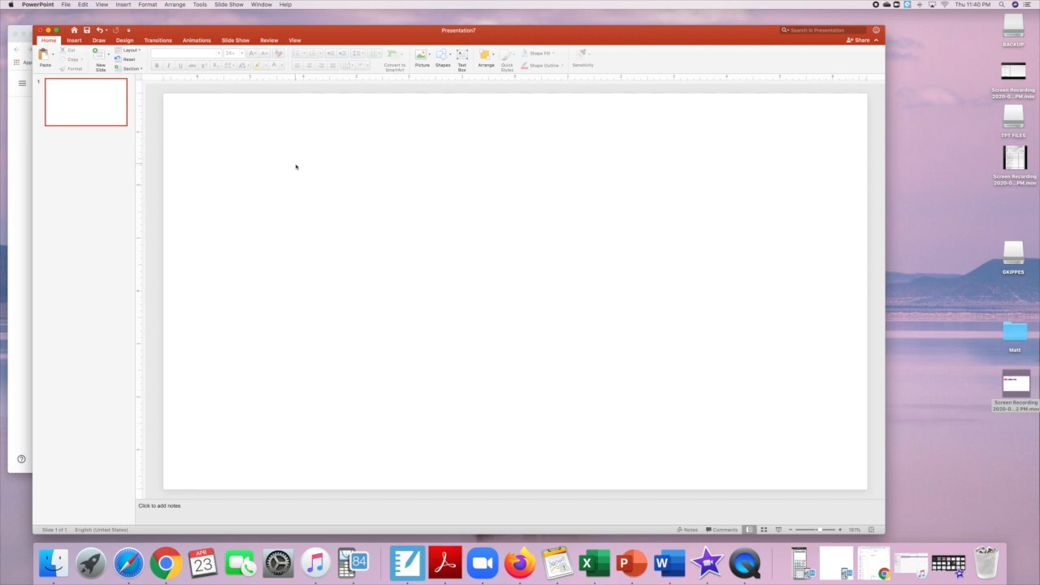
Set the slide height to 3.4 in, keeping the 13.33 in width, and scale the content down
click(66, 4)
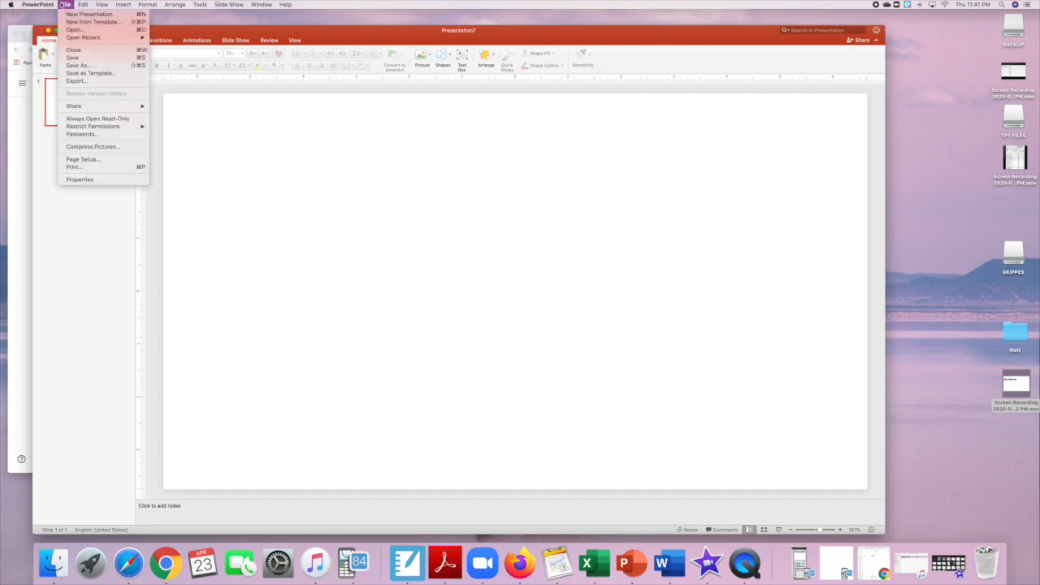
click(110, 159)
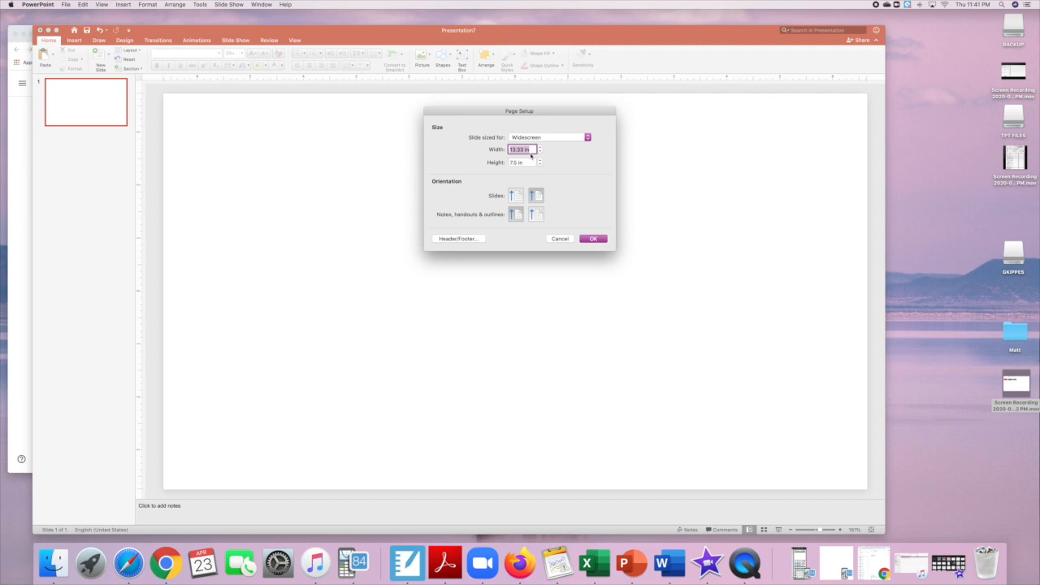
key(Tab)
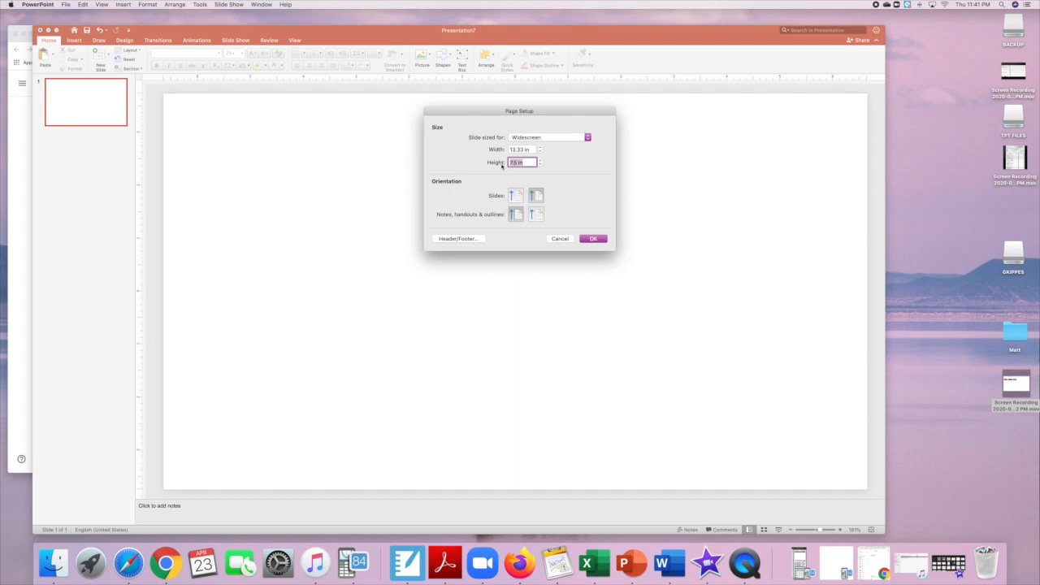
text(8.4)
key(Return)
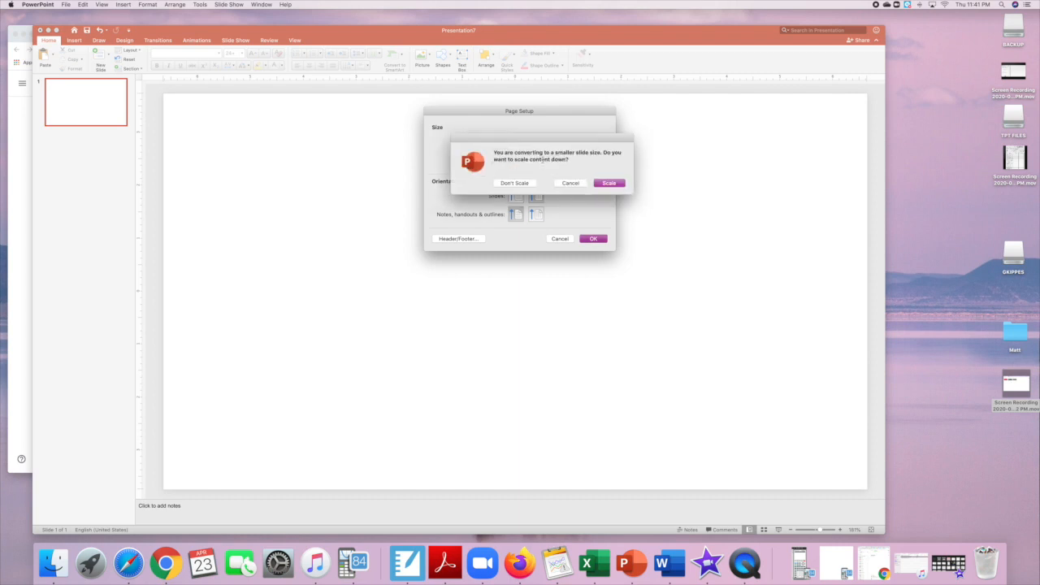
click(616, 185)
click(608, 183)
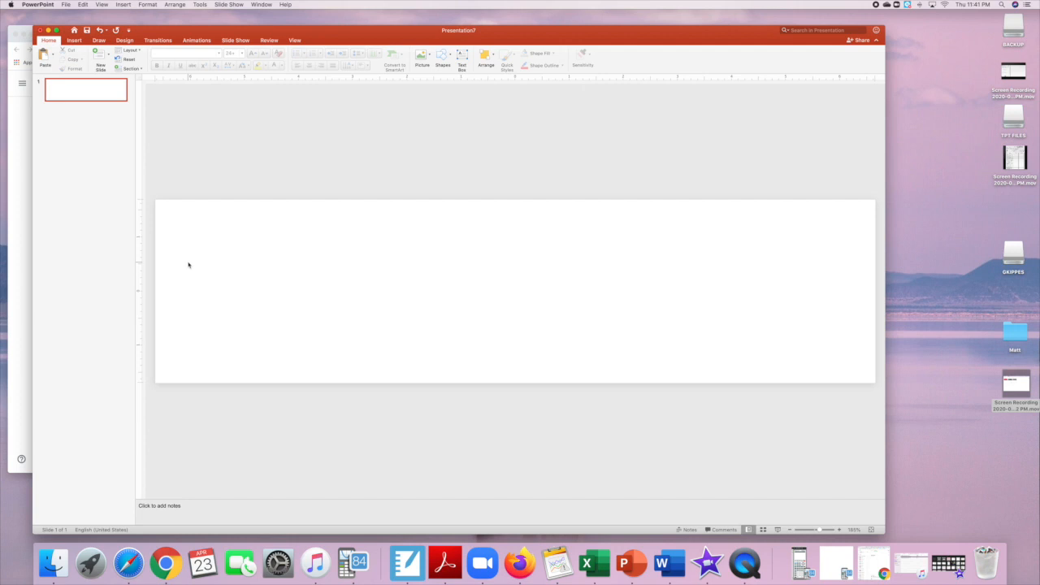
On the BACKUP drive, open Teachers Pay Teachers > Background Paper > Charcoal Blues and preview the pattern images
double_click(1011, 28)
click(701, 135)
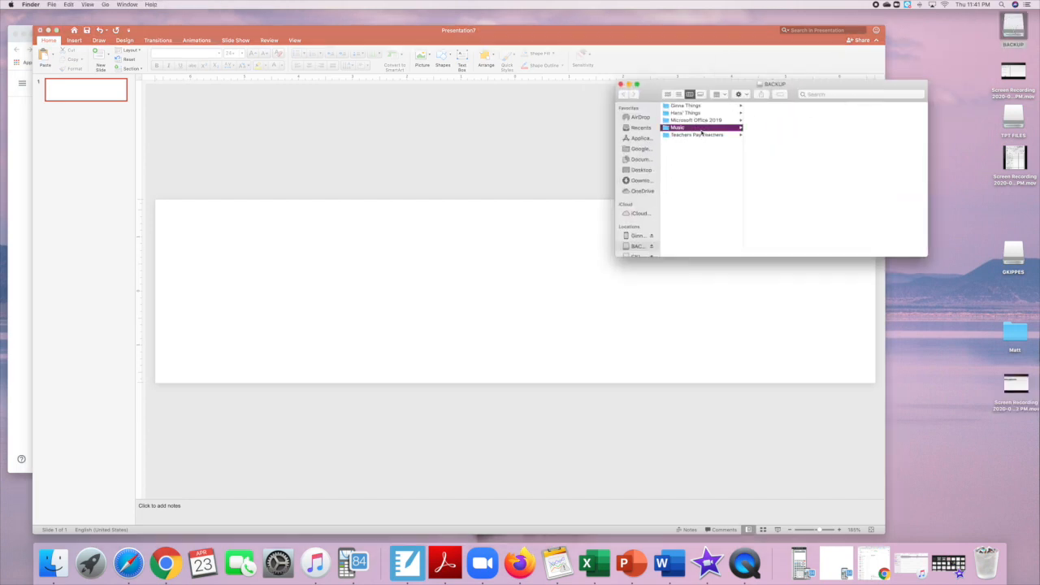
click(777, 113)
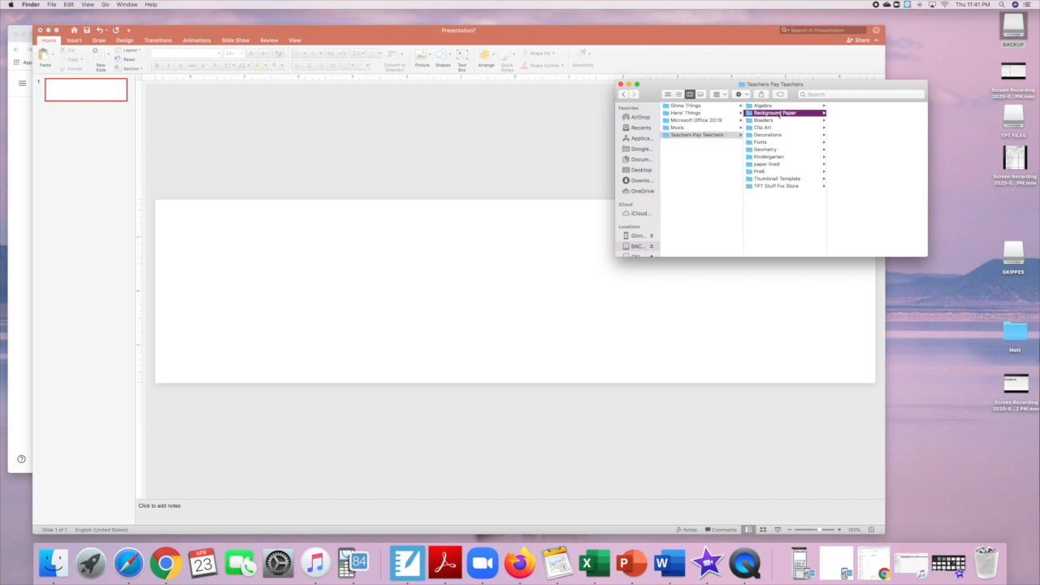
click(857, 128)
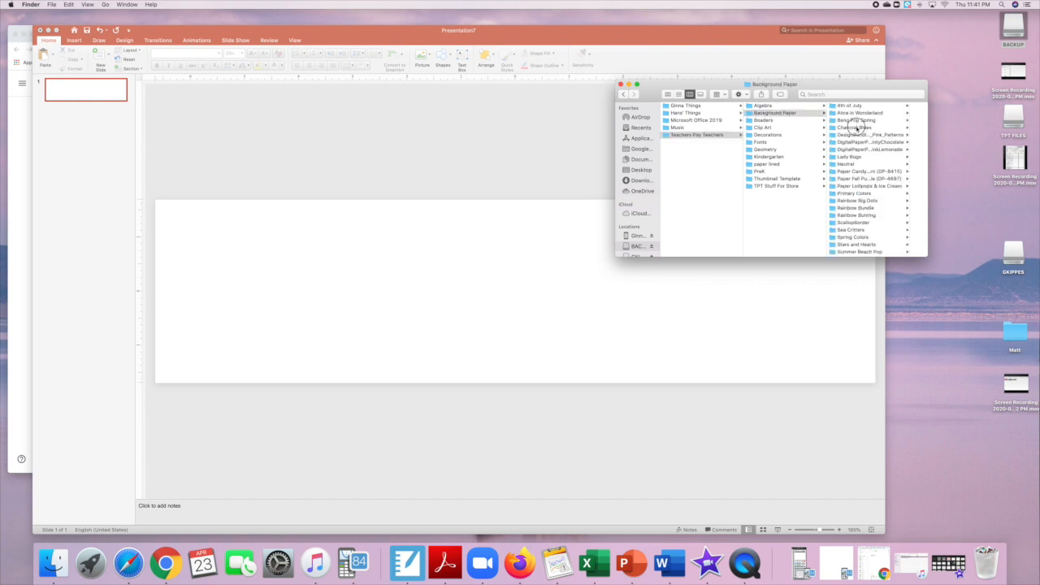
click(857, 135)
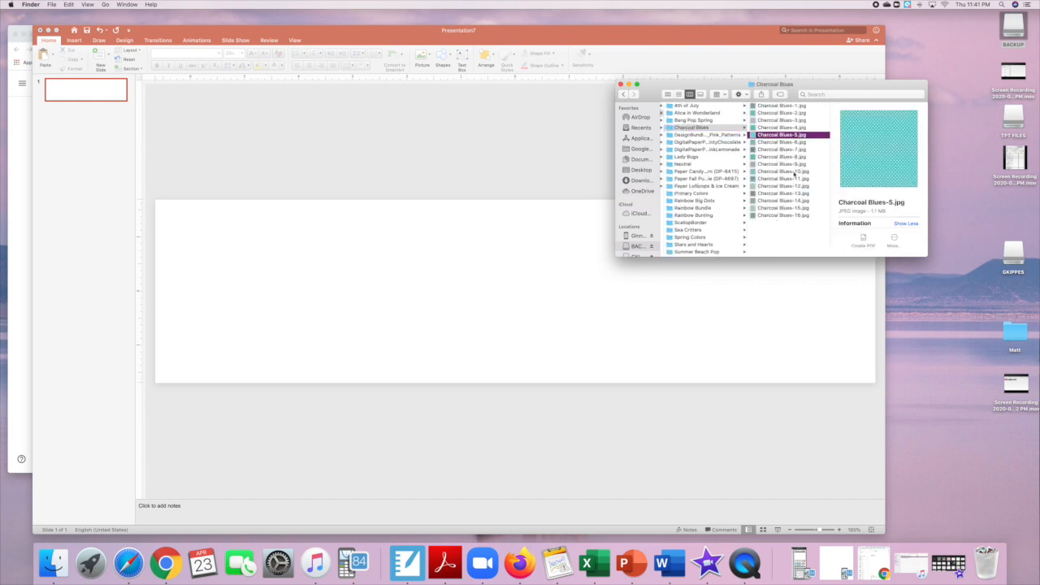
click(759, 156)
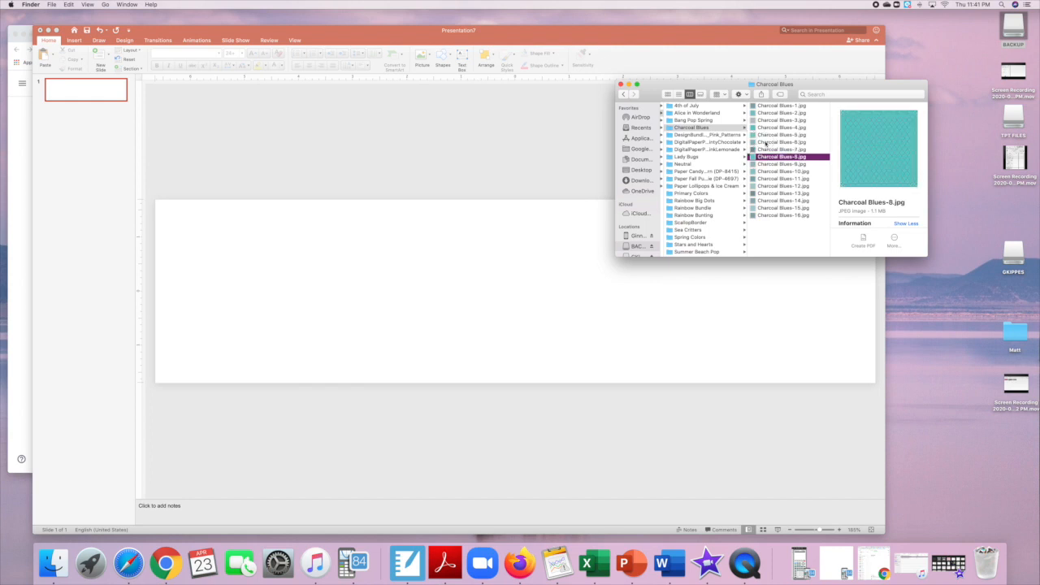
Insert Charcoal Blues-6.jpg on the slide and stretch it to the full 13.33 in slide width as the background
click(766, 142)
drag(766, 142, 533, 268)
click(627, 298)
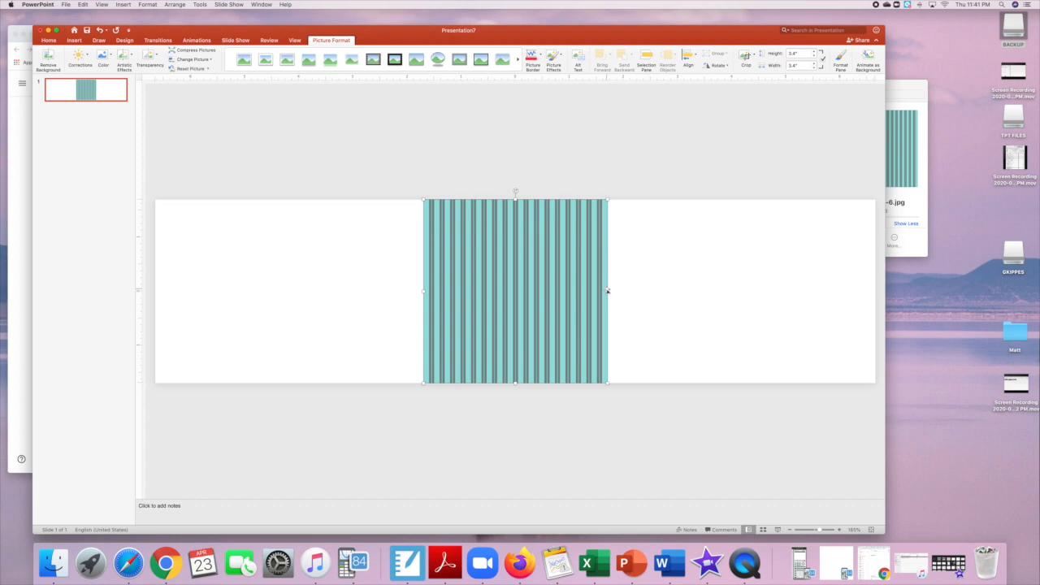
drag(608, 291, 875, 308)
drag(424, 291, 158, 283)
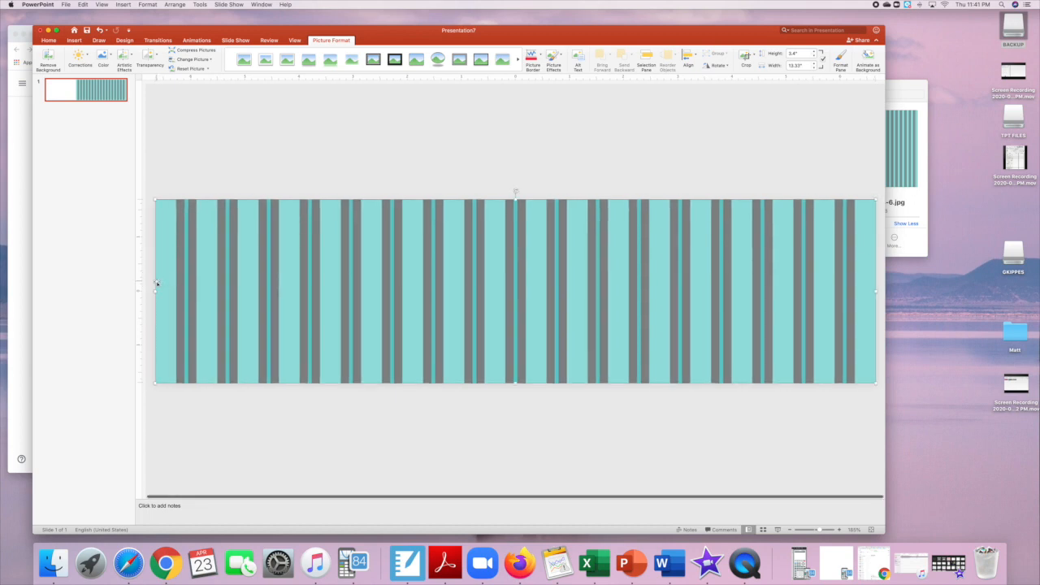
click(447, 144)
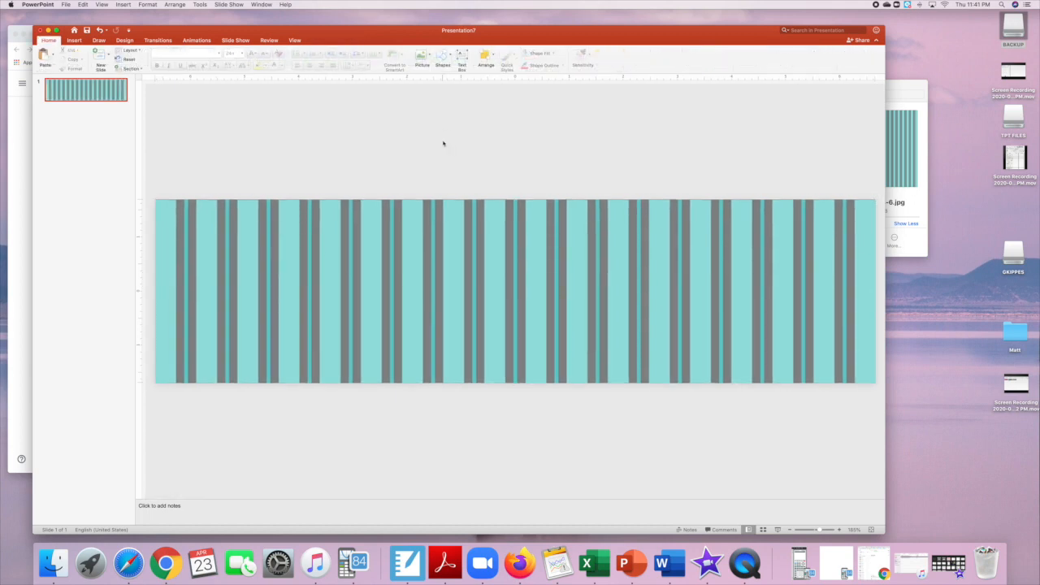
Draw a large rounded rectangle centred over the striped background, leaving a striped border on all sides
click(451, 57)
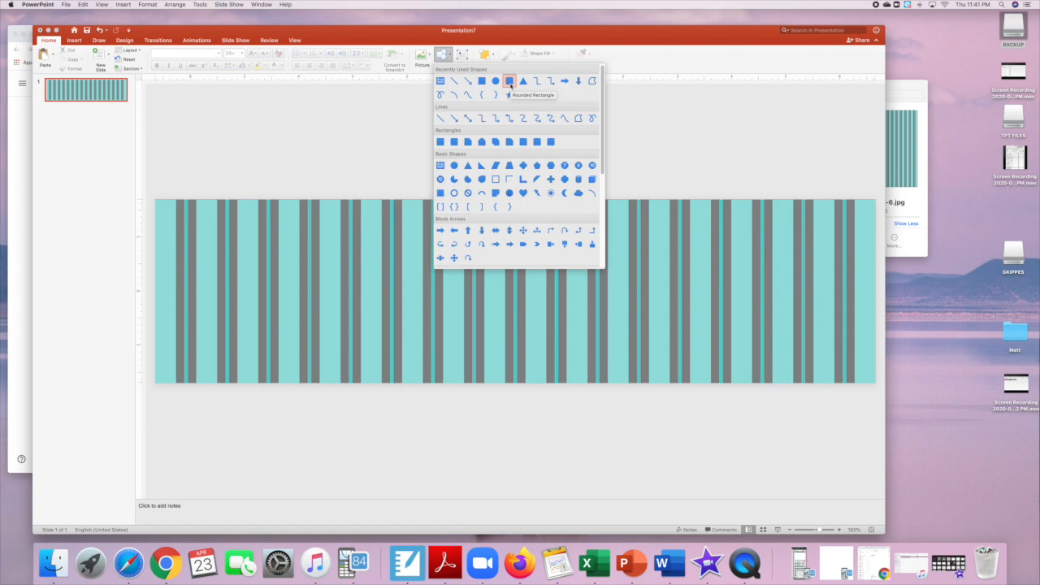
click(510, 81)
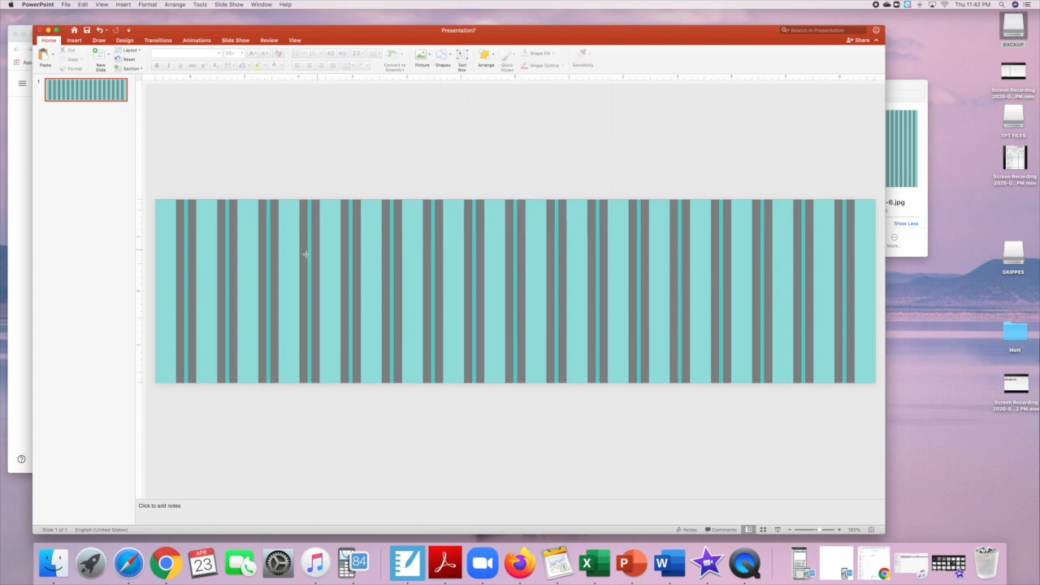
mouse_move(200, 226)
mouse_down()
mouse_move(233, 298)
mouse_move(488, 364)
mouse_move(829, 362)
mouse_up()
drag(780, 339, 772, 335)
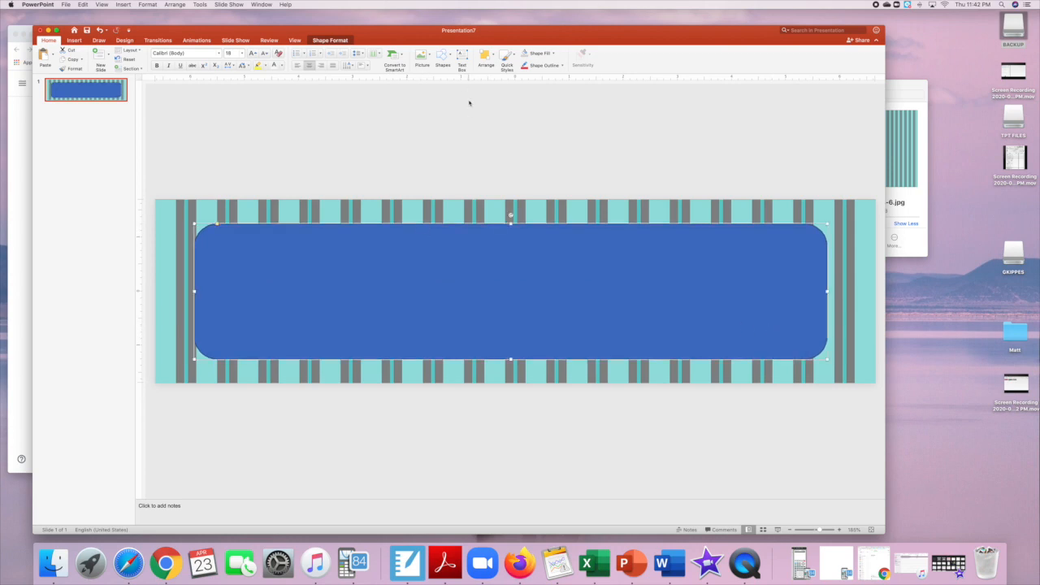
Fill the rounded rectangle with the darker teal sampled from the striped background with the eyedropper
click(552, 54)
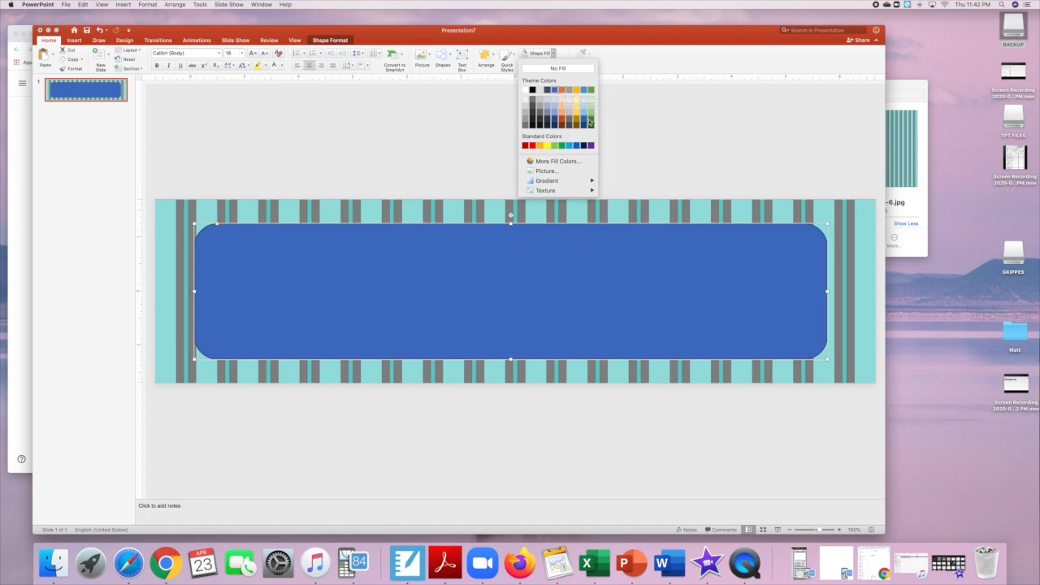
click(548, 161)
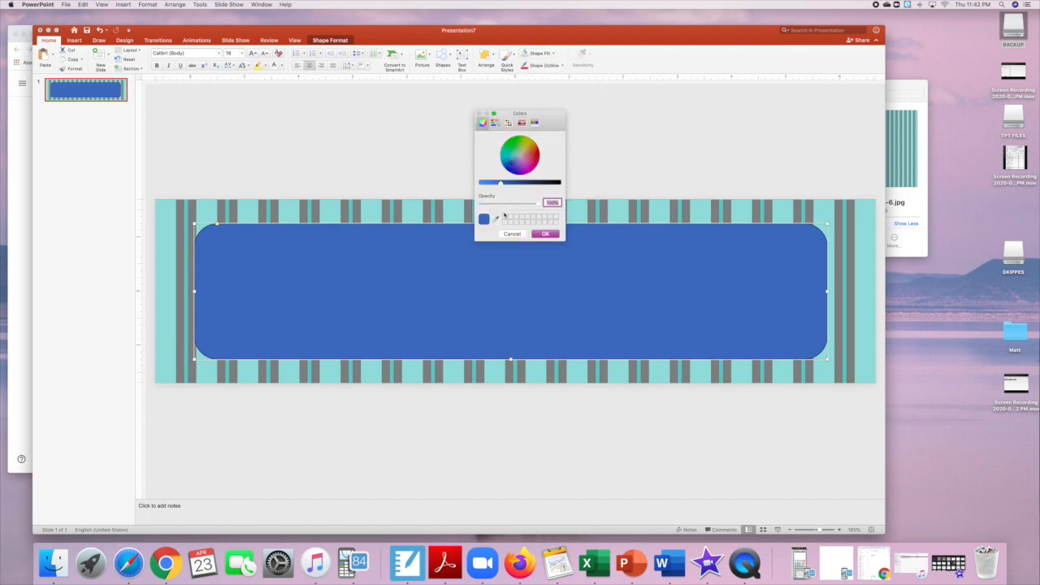
click(498, 220)
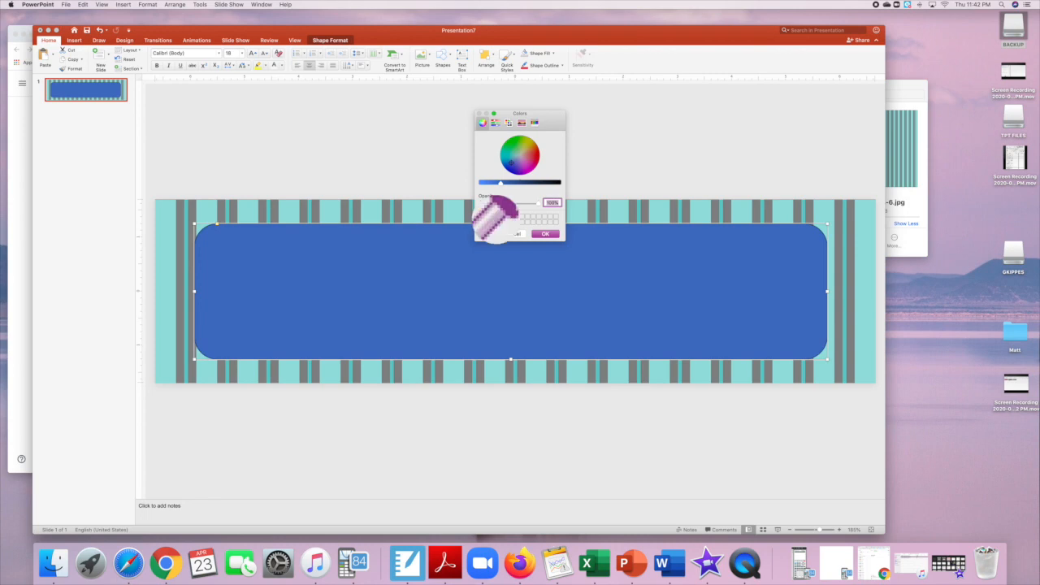
click(500, 243)
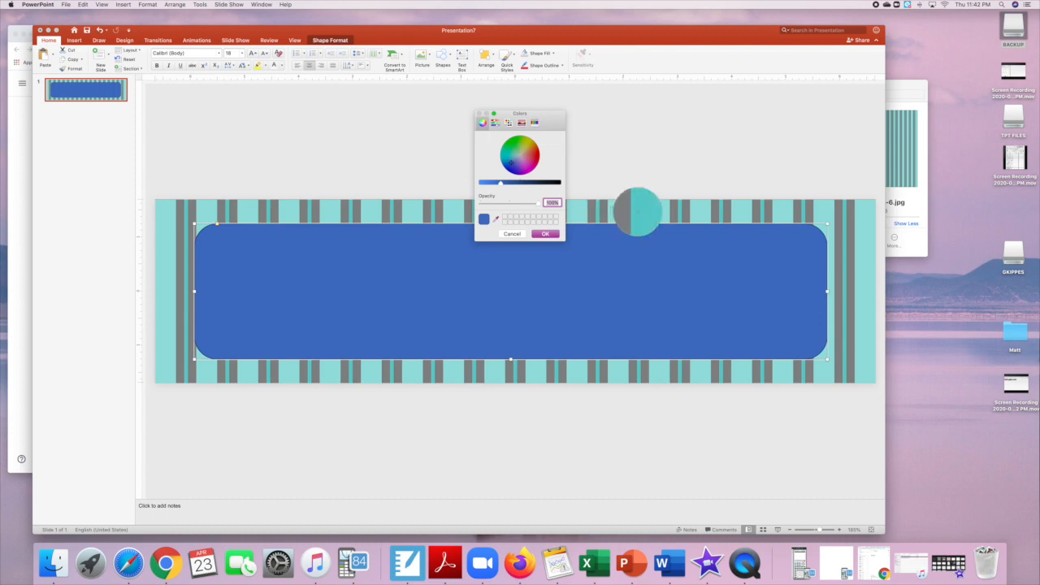
click(638, 211)
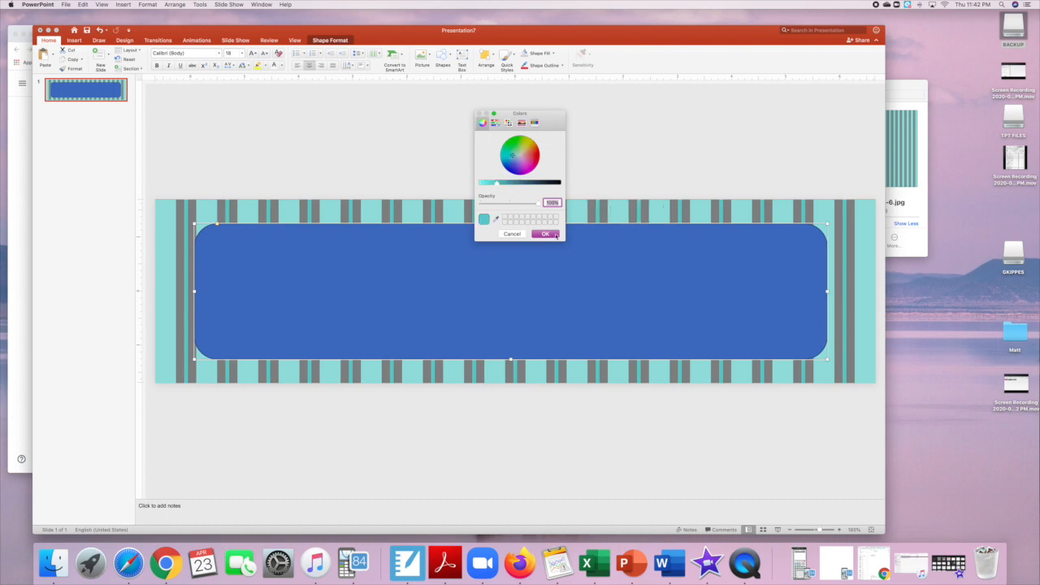
click(557, 234)
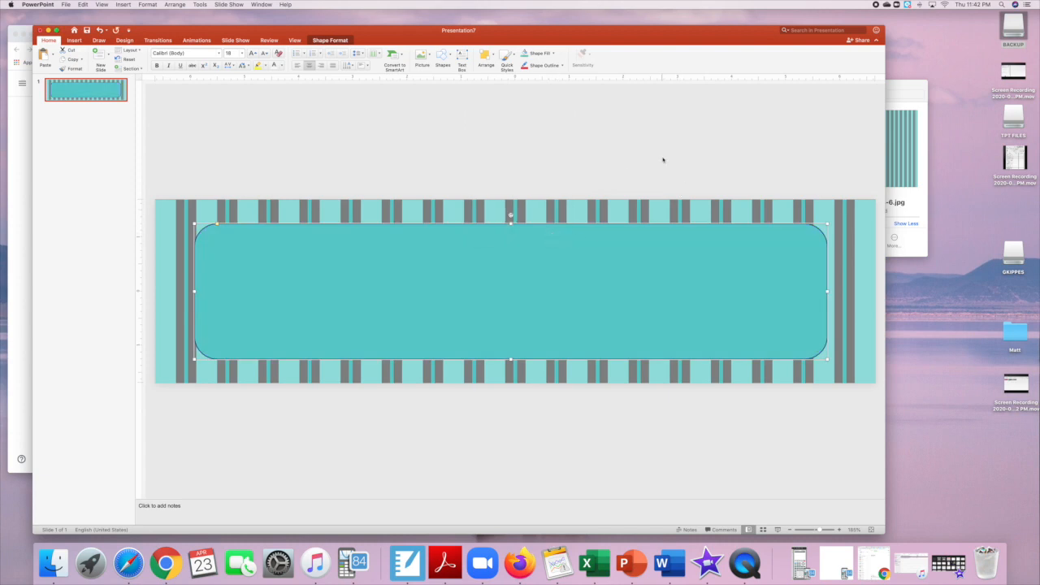
Colour the rounded rectangle's outline with the dark gray sampled from the background stripes
click(541, 67)
click(562, 66)
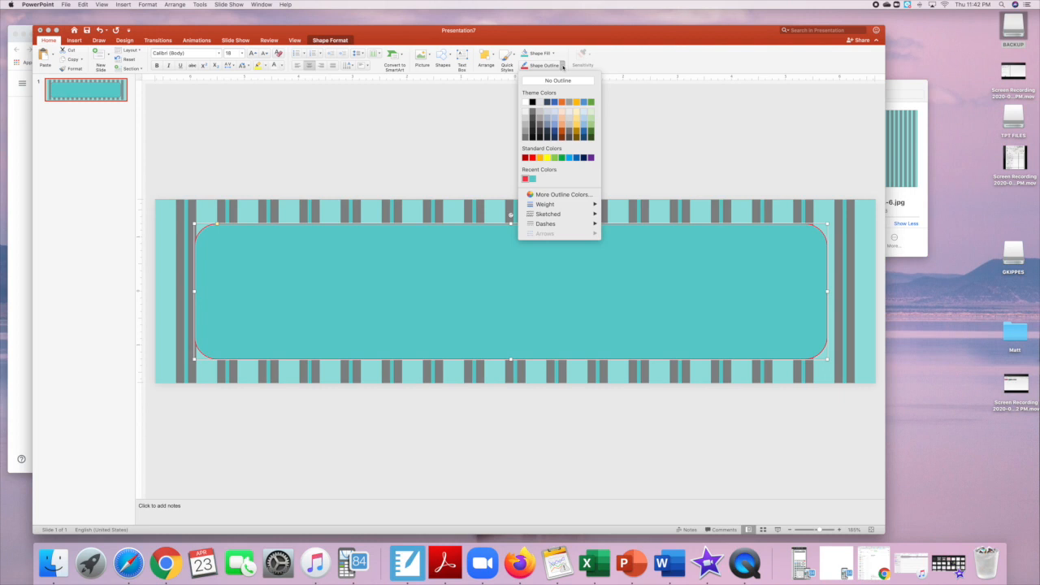
click(550, 196)
click(486, 214)
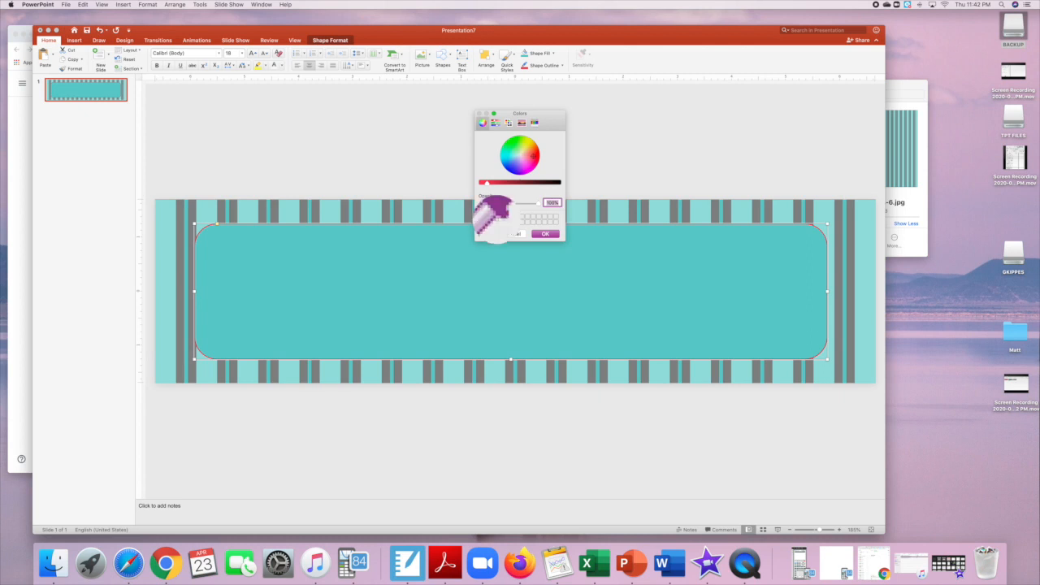
click(439, 213)
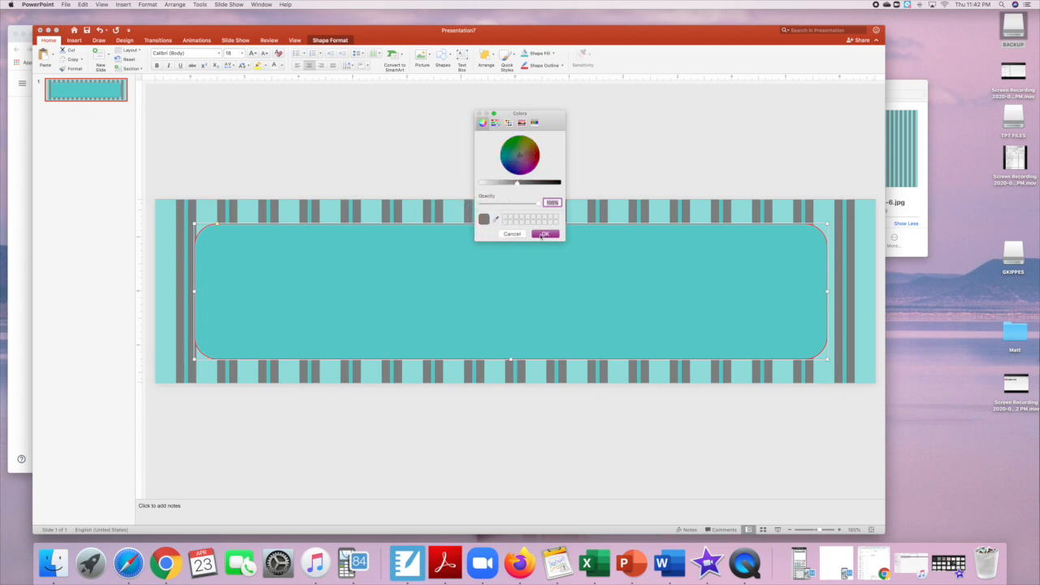
click(540, 234)
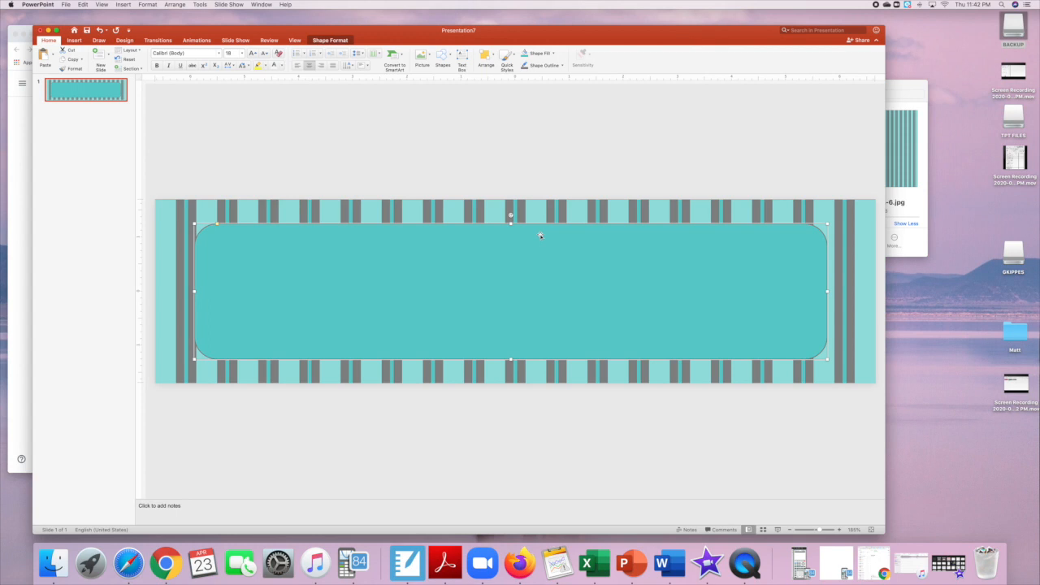
Set the rounded rectangle's outline weight to 6 pt
click(562, 66)
mouse_move(561, 208)
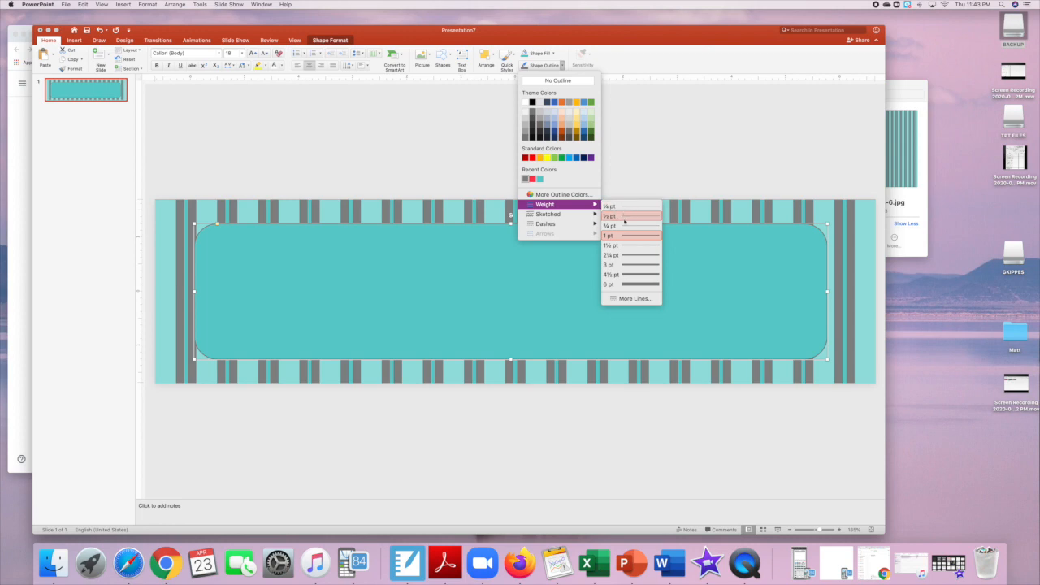
click(626, 277)
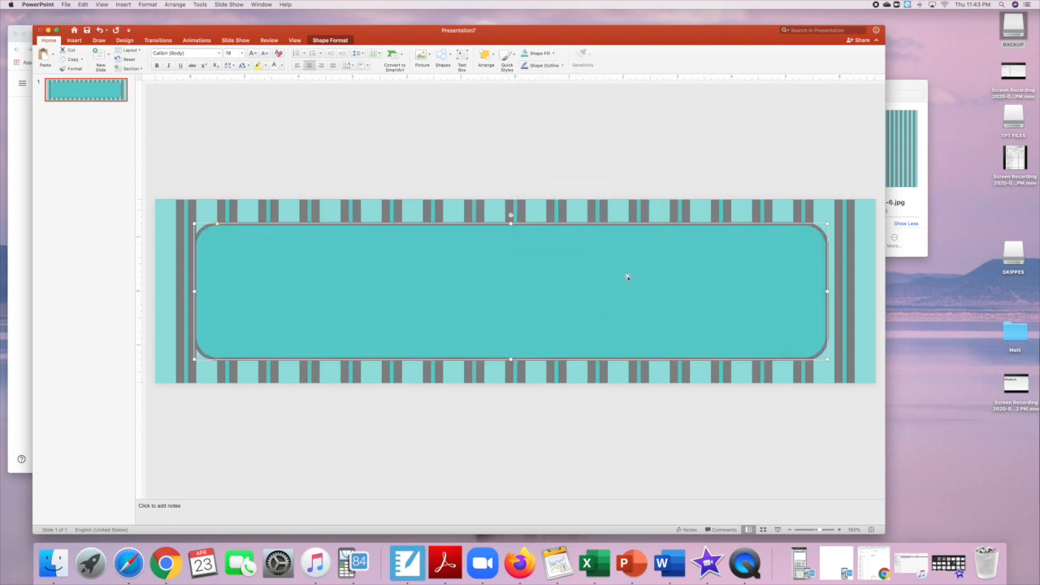
click(560, 68)
mouse_move(591, 205)
click(626, 284)
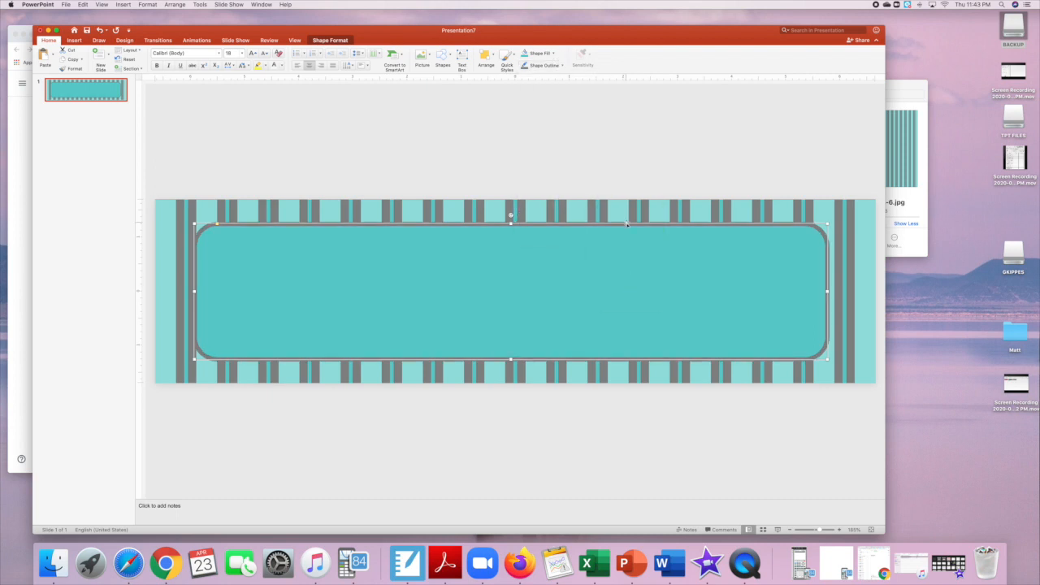
click(624, 183)
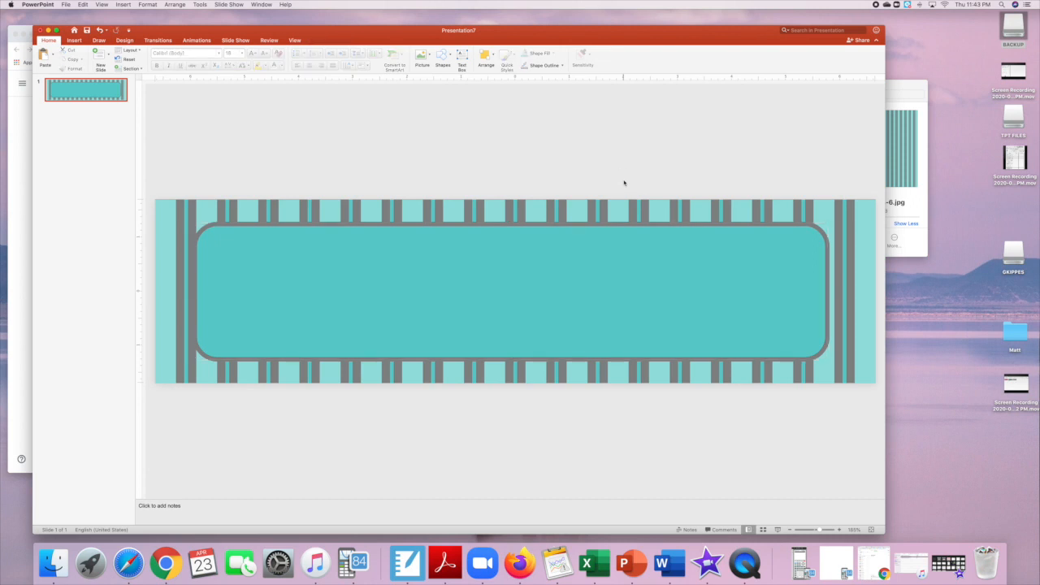
click(621, 259)
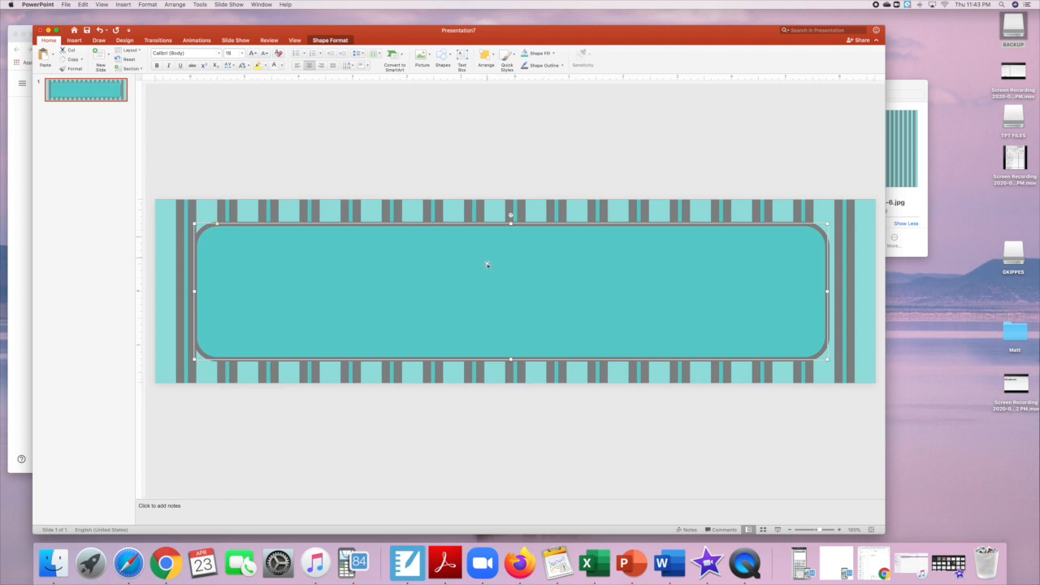
click(556, 172)
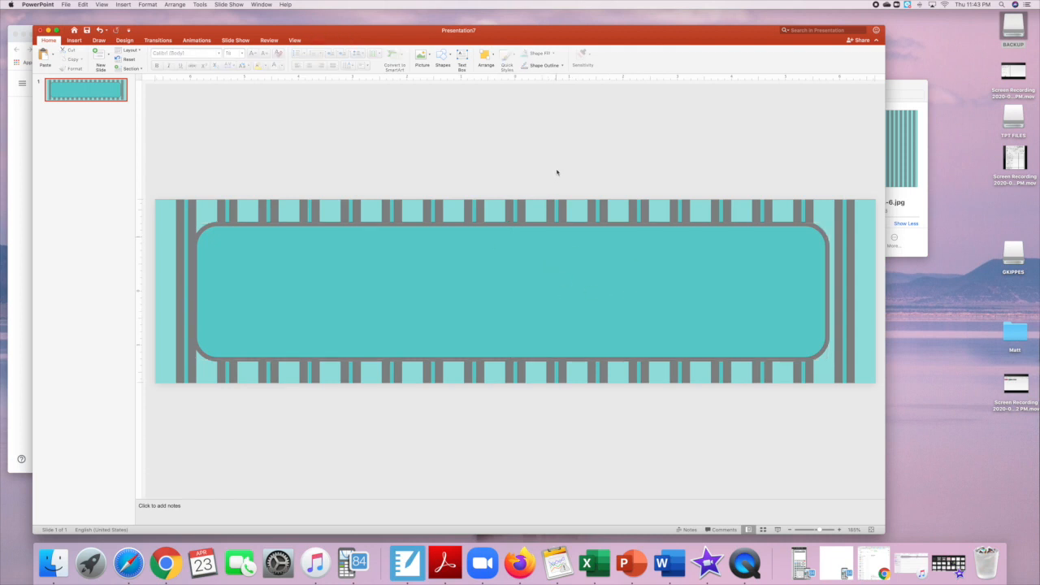
Add a wide text box inside the rounded rectangle reading "Welcome to Algebra 1" in the Chalkboard font
click(462, 57)
drag(317, 263, 722, 317)
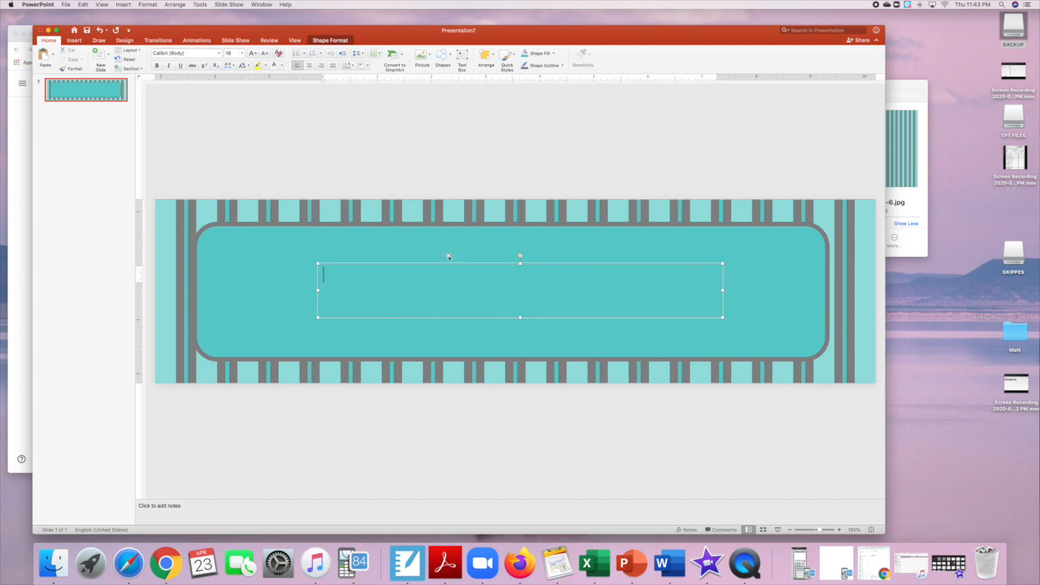
click(219, 53)
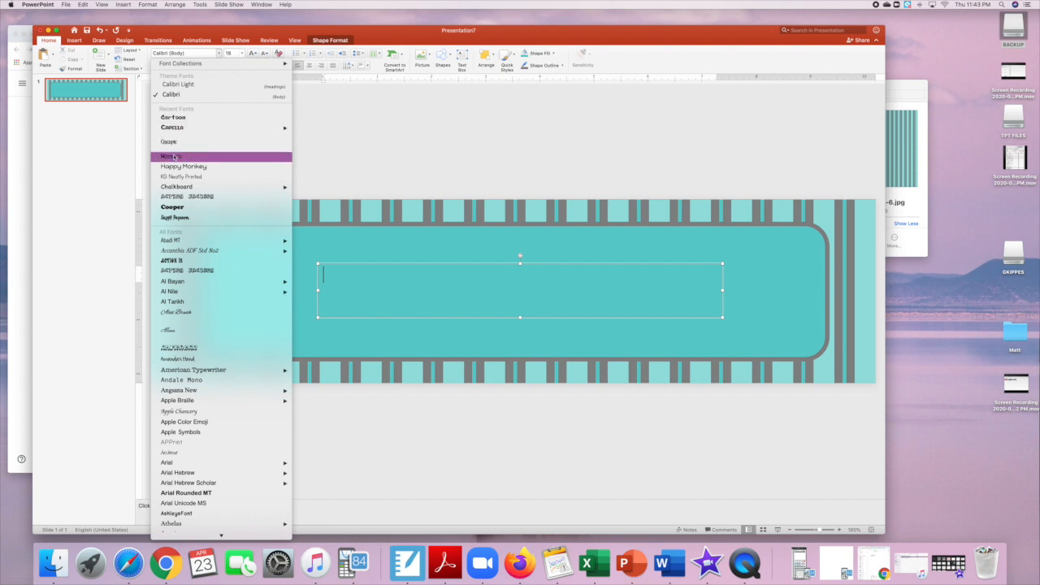
click(178, 187)
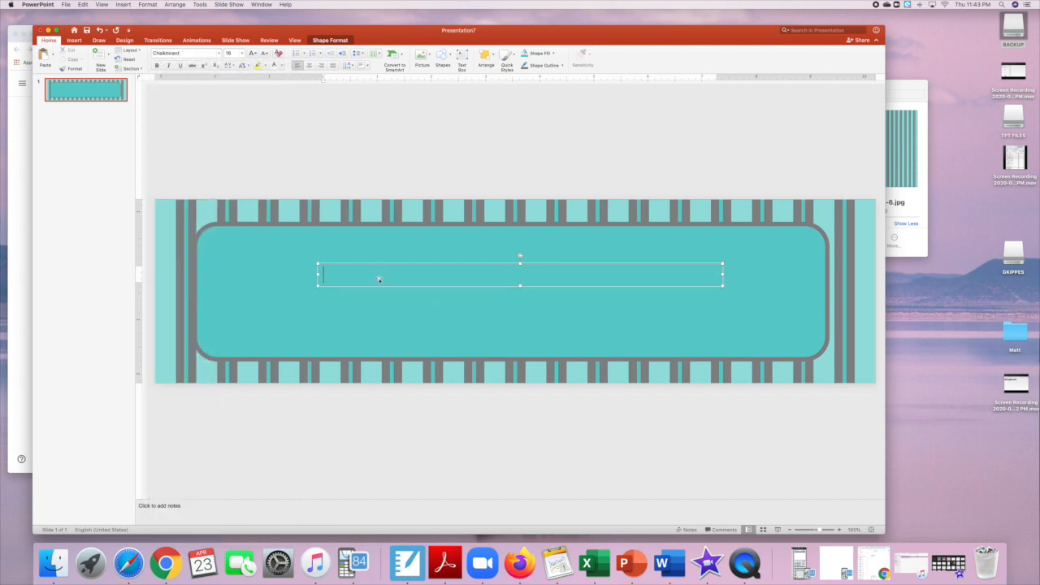
text(Welcome to Algebr)
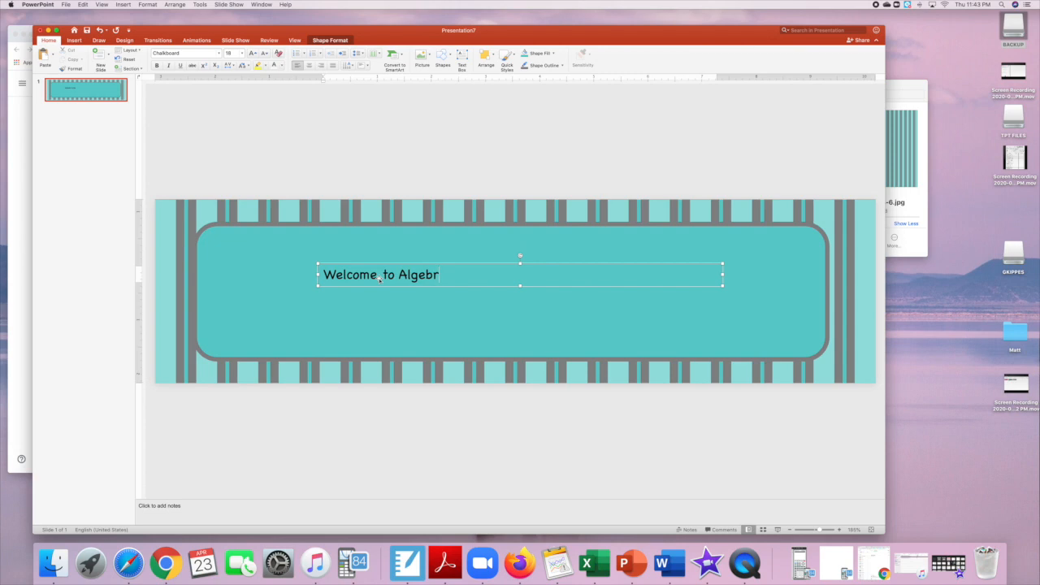
text(a 1)
Set the title text to 32 pt, narrow its text box to about 4.57 in and centre it on the rounded rectangle
drag(456, 275, 322, 275)
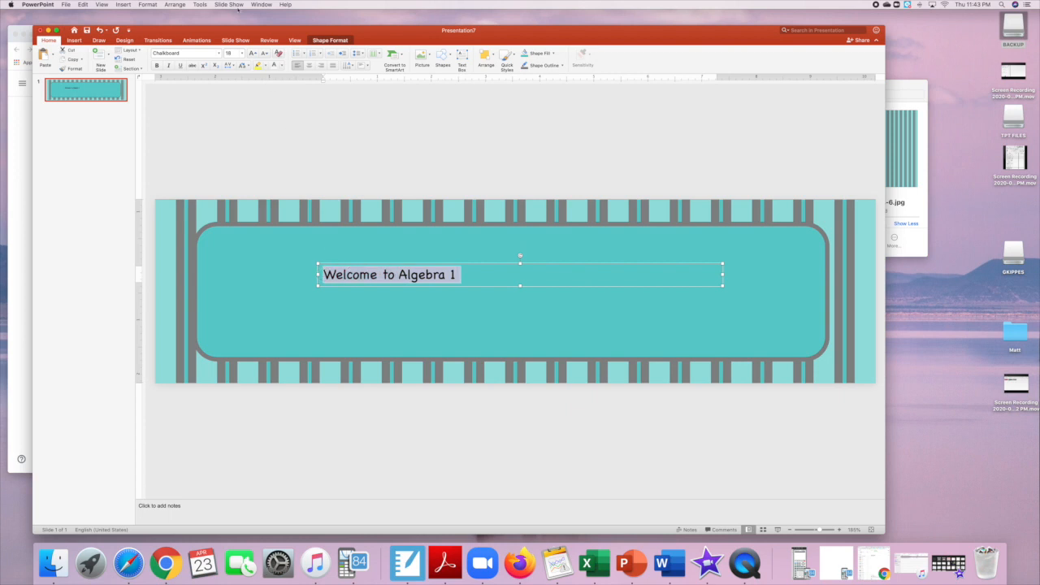
click(241, 53)
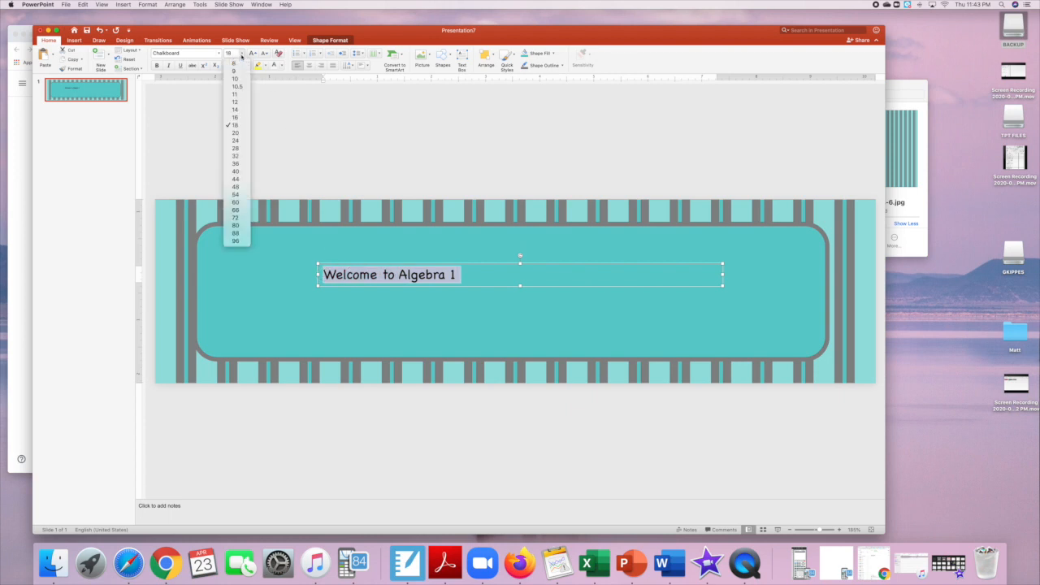
click(236, 156)
drag(723, 282, 420, 283)
Change the font colour of "Welcome to Algebra 1" to white
double_click(622, 290)
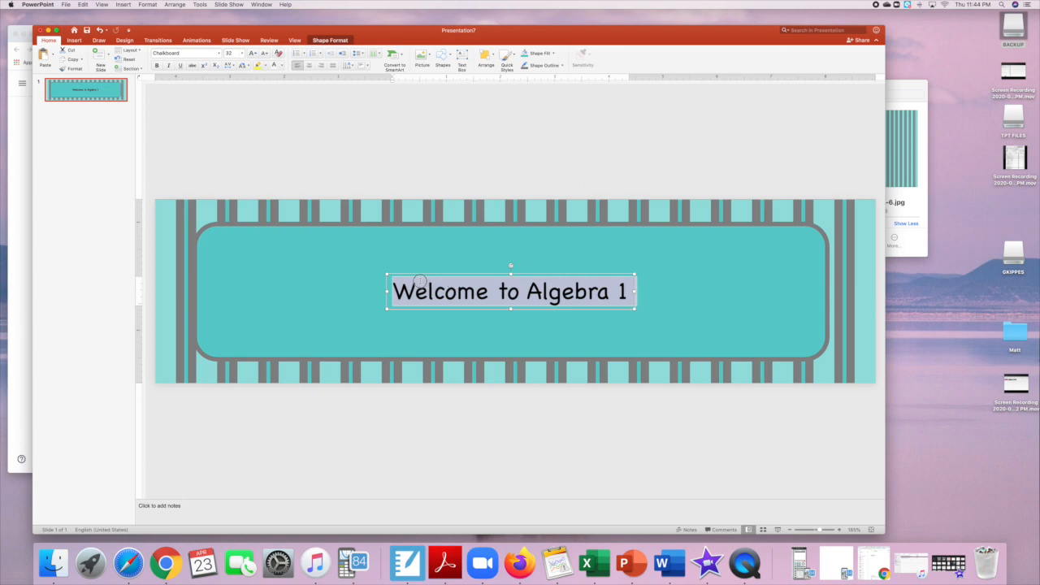
click(274, 67)
click(376, 109)
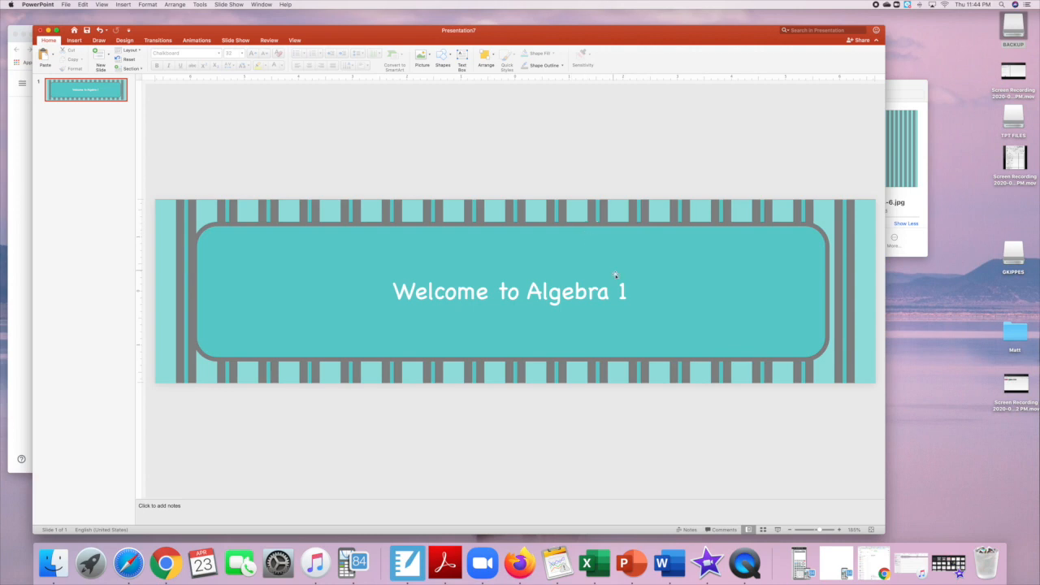
Outline the letters of "Welcome to Algebra 1" in the recently used gray
drag(625, 290, 411, 286)
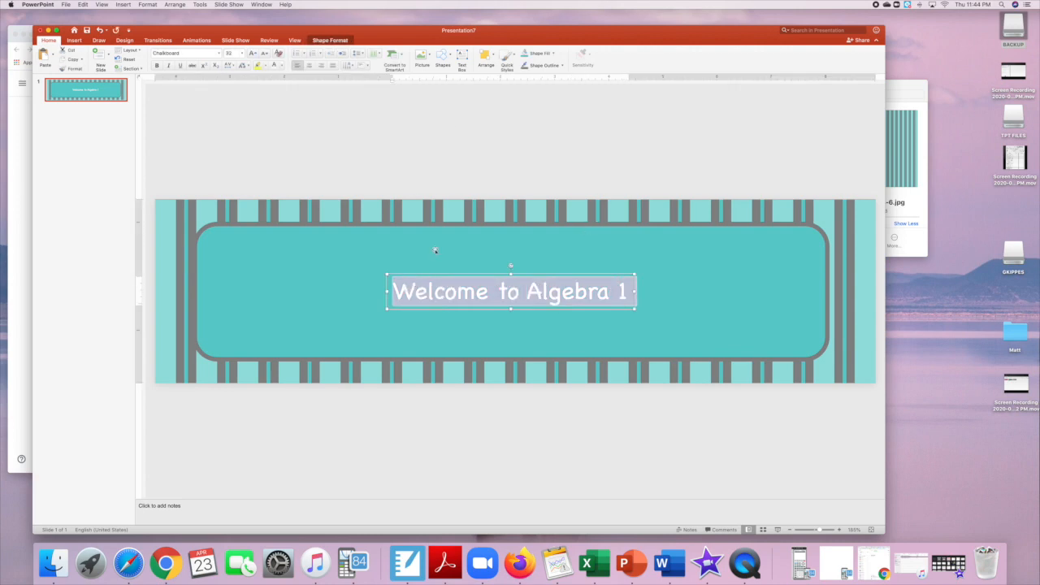
click(330, 40)
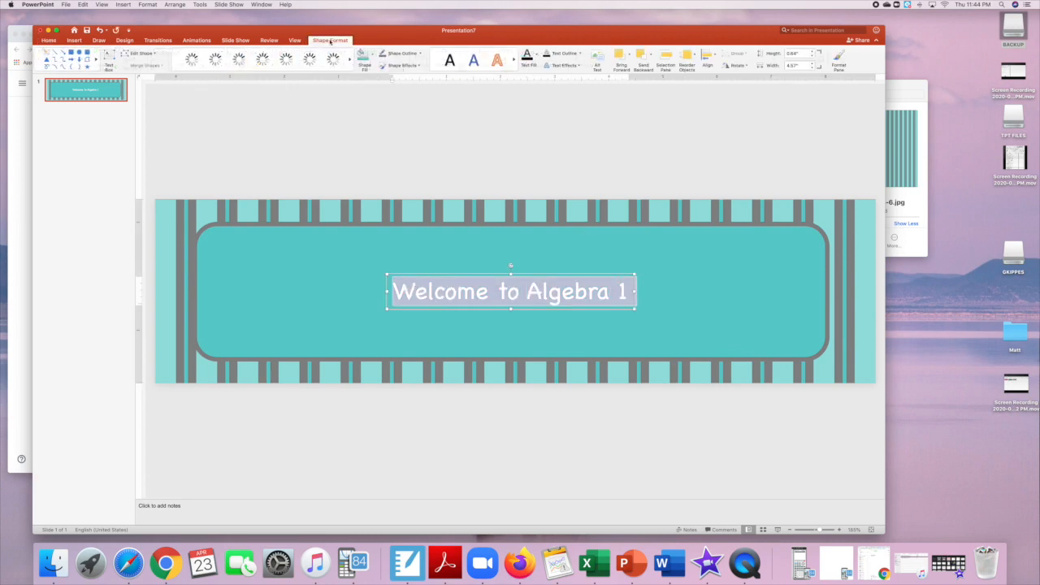
click(566, 54)
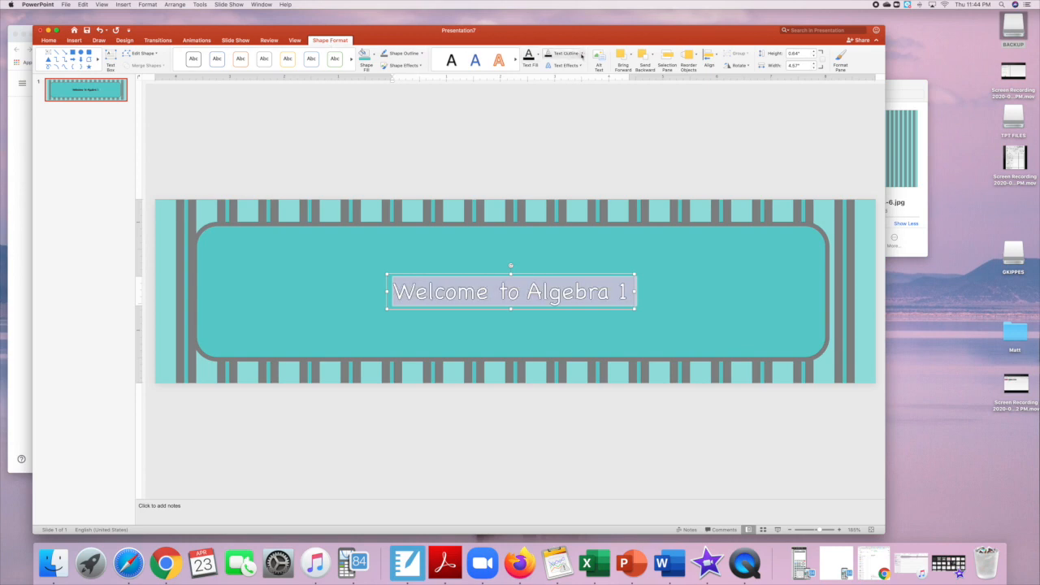
click(582, 54)
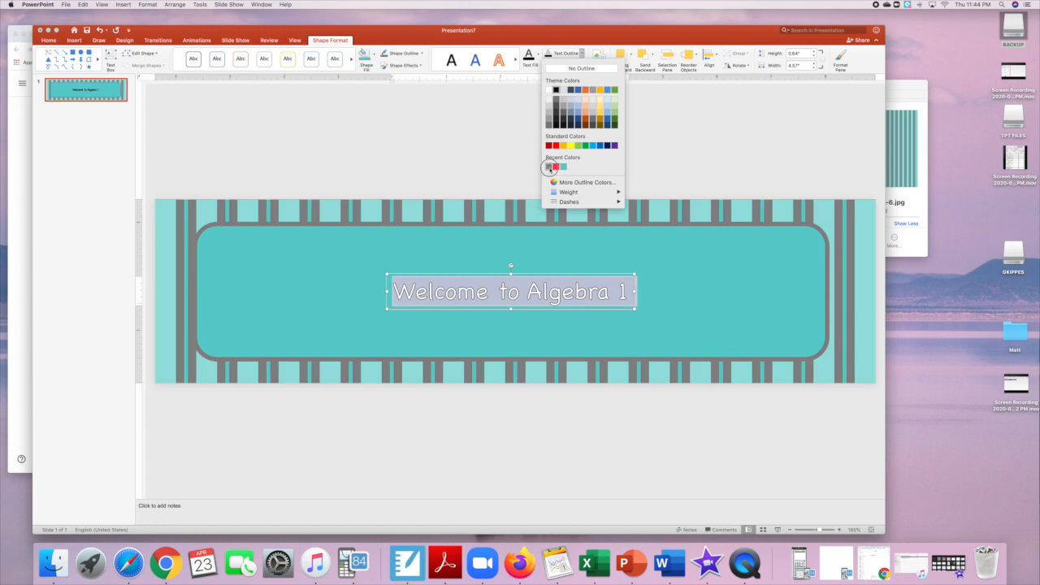
click(549, 170)
click(557, 158)
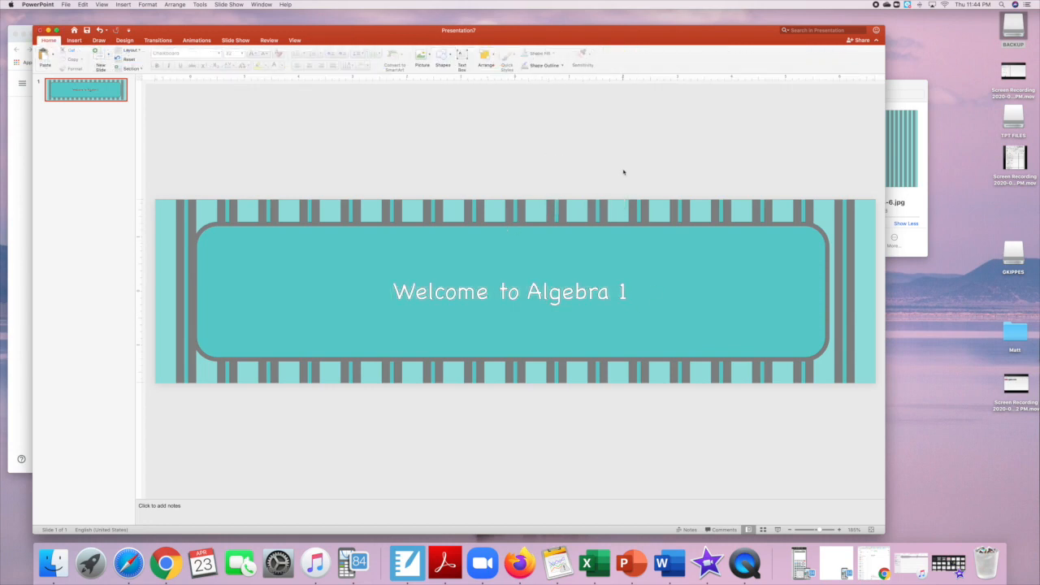
Set the text outline weight of "Welcome to Algebra 1" to 2¼ pt
click(624, 291)
triple_click(624, 291)
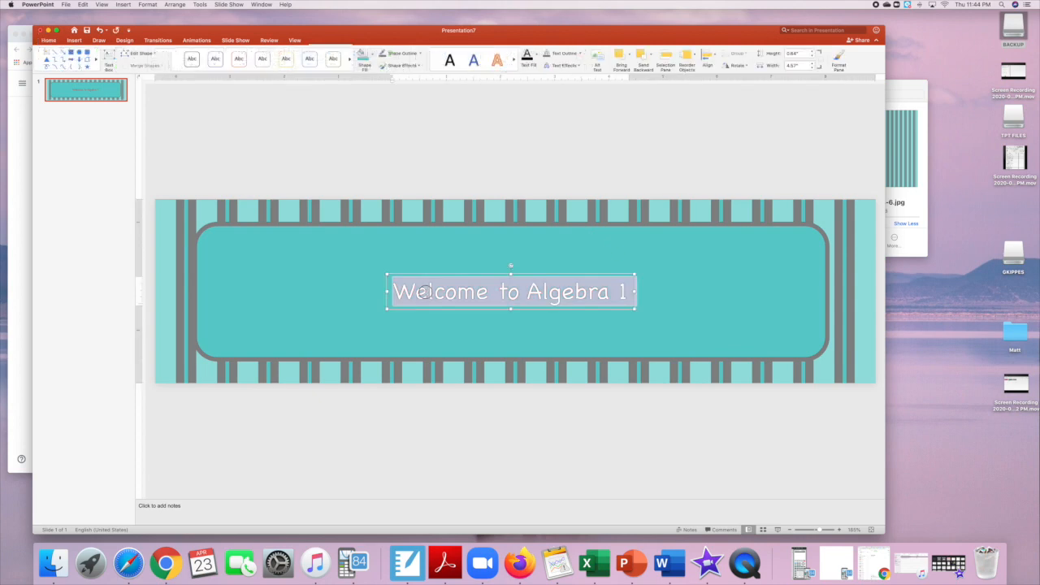
click(579, 54)
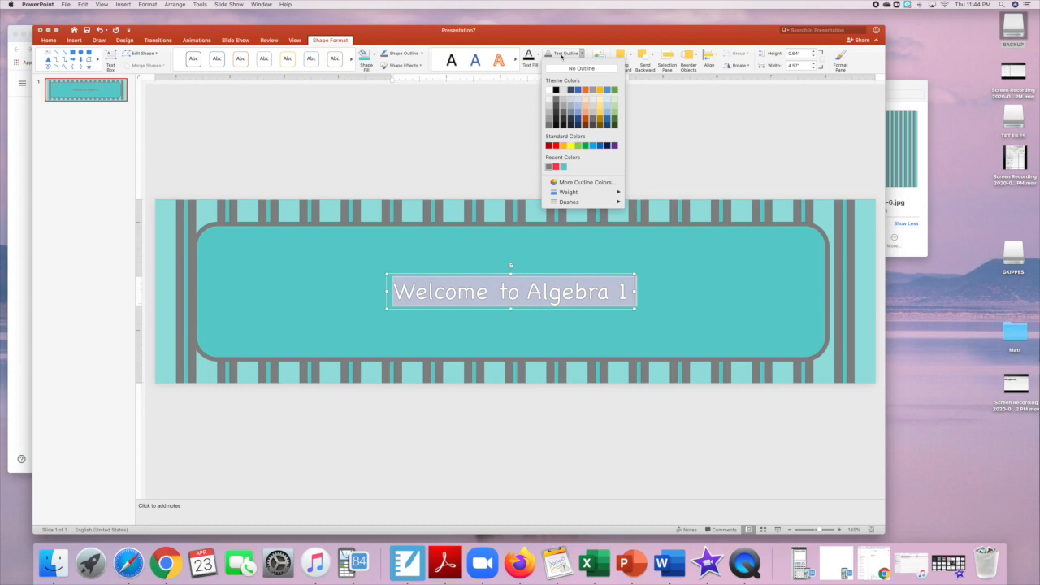
mouse_move(577, 195)
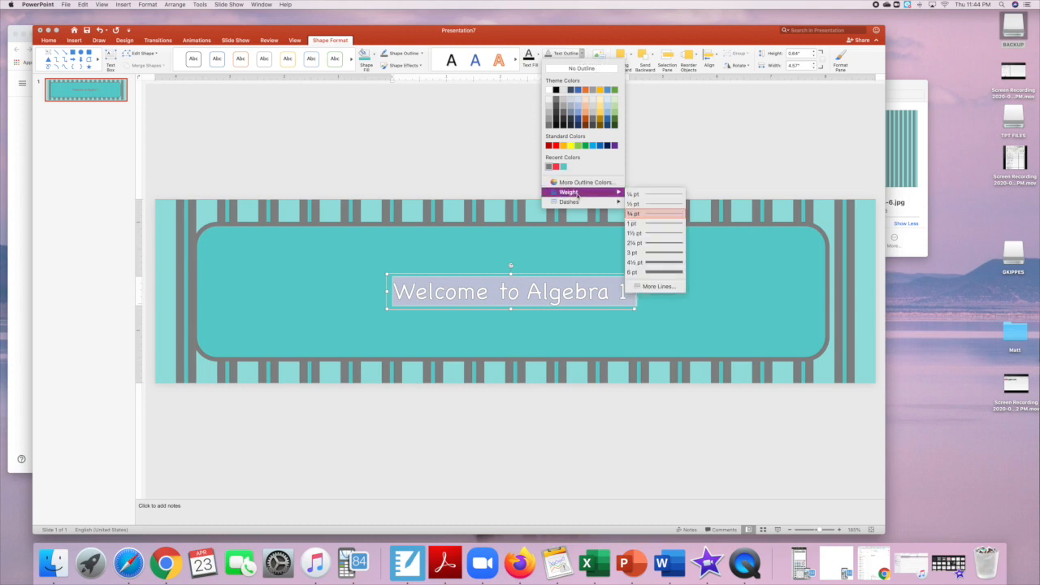
click(656, 243)
click(634, 167)
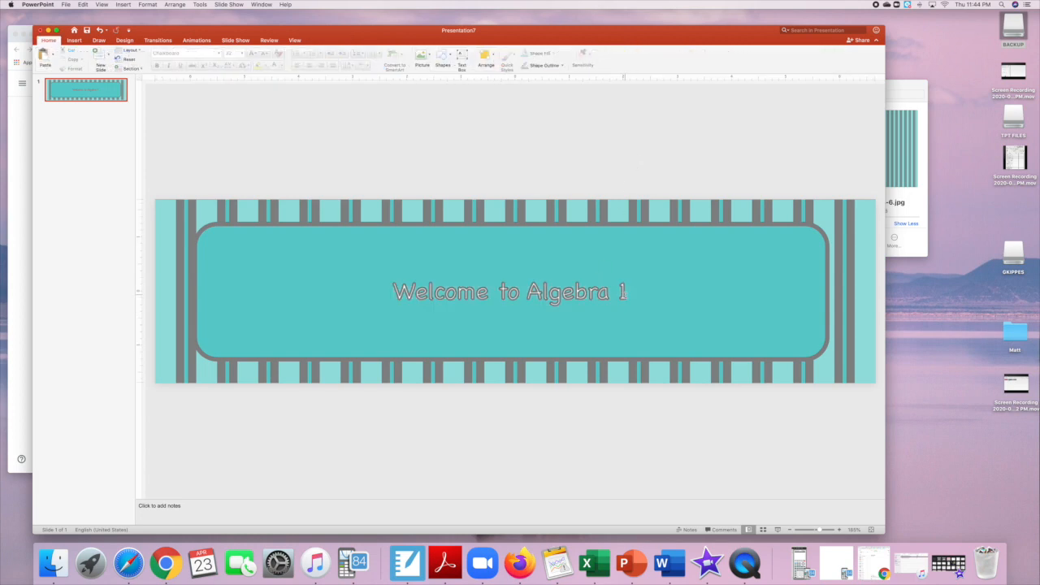
click(623, 292)
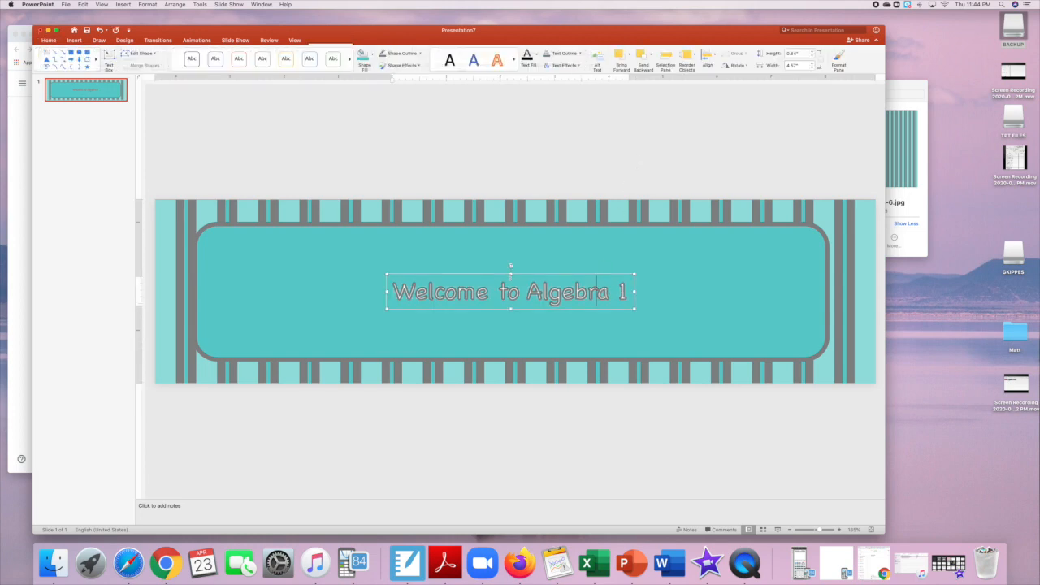
mouse_move(510, 263)
mouse_down()
mouse_move(501, 264)
mouse_move(510, 251)
mouse_move(510, 267)
mouse_up()
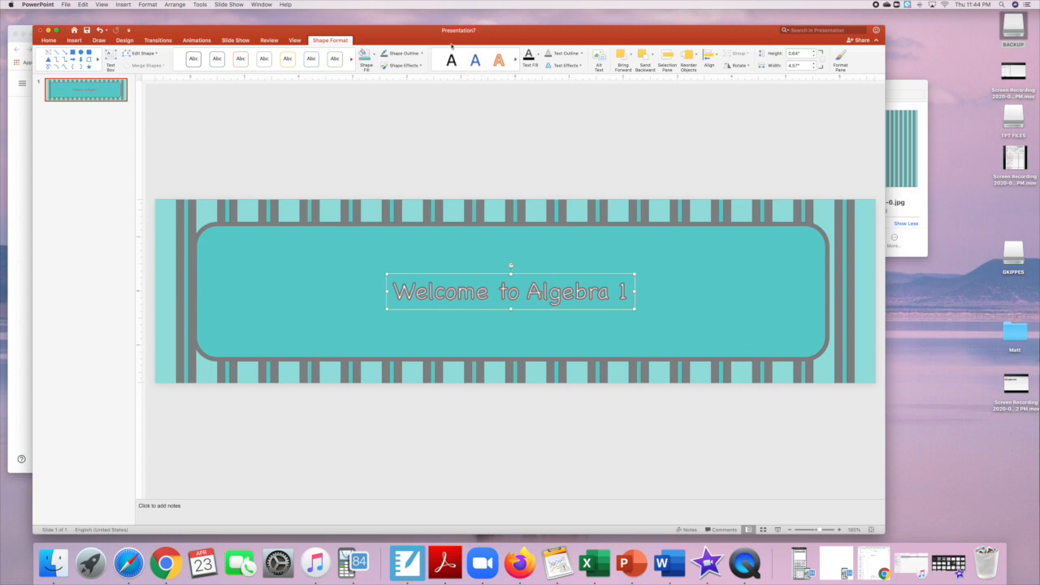
click(582, 150)
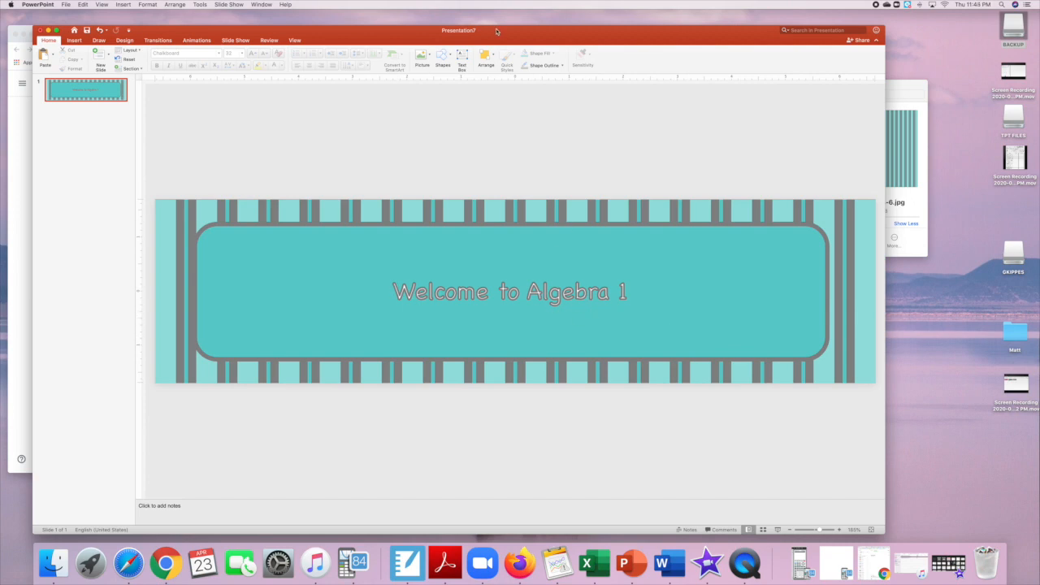
Switch to Chrome and browse the recent and popular stickers in the Bitmoji extension
drag(496, 31, 535, 39)
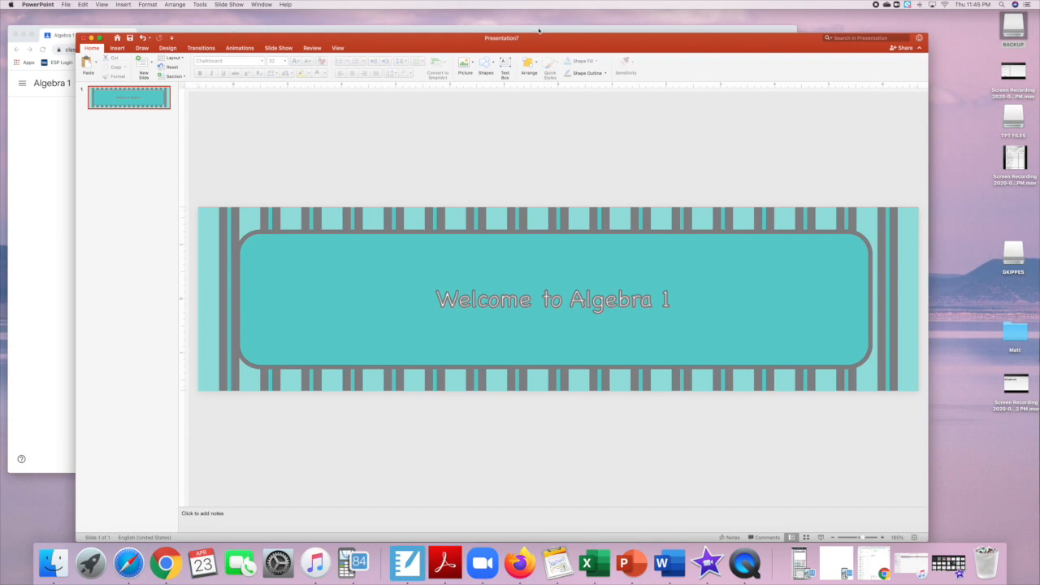
key(super+Tab)
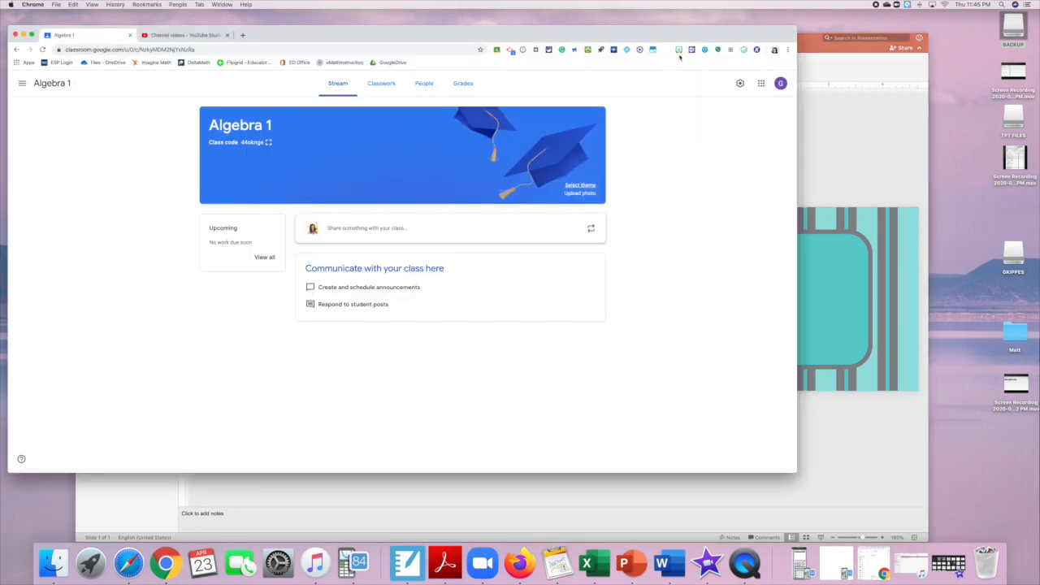
click(679, 50)
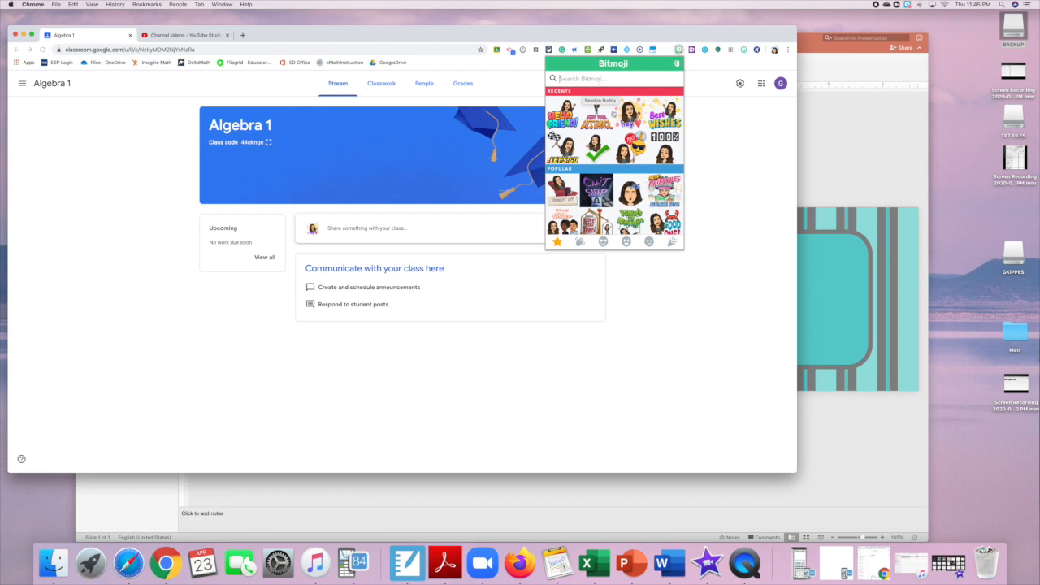
scroll(576, 169, down, 3)
scroll(614, 161, down, 3)
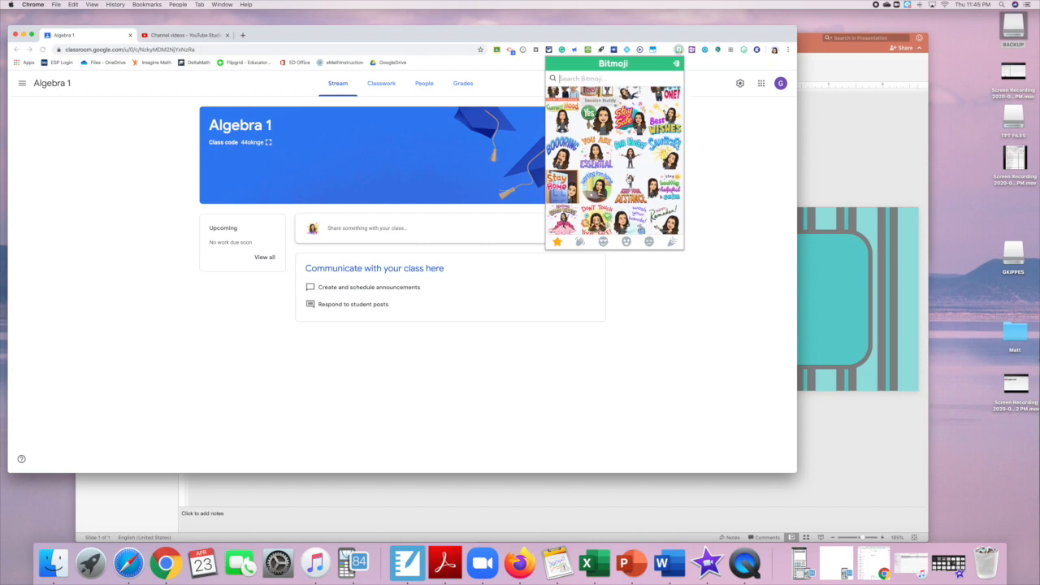
click(841, 190)
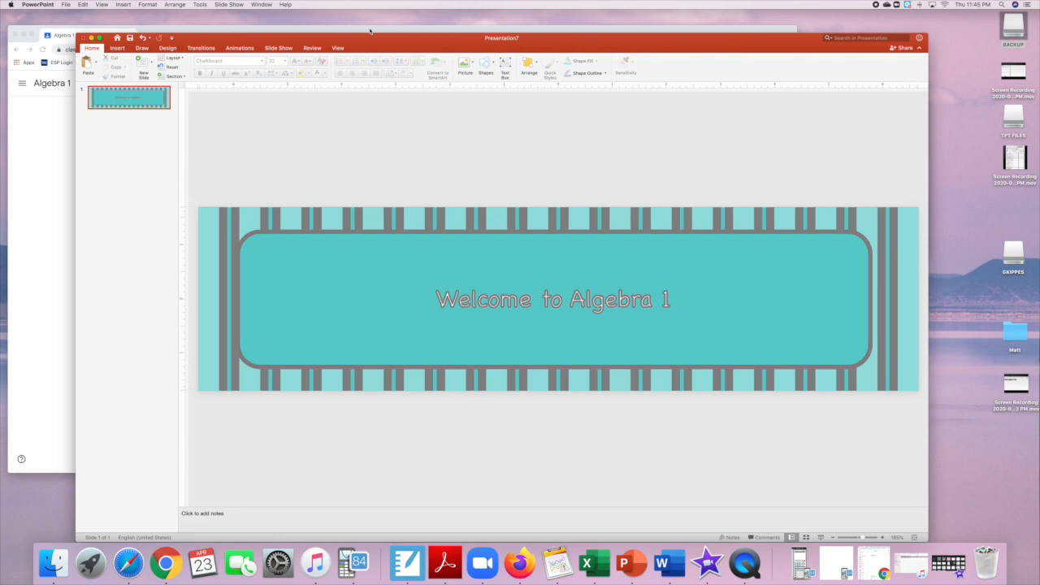
Search the Bitmoji extension in Chrome for "welc" and place the confetti WELCOME sticker on the PowerPoint slide
click(370, 31)
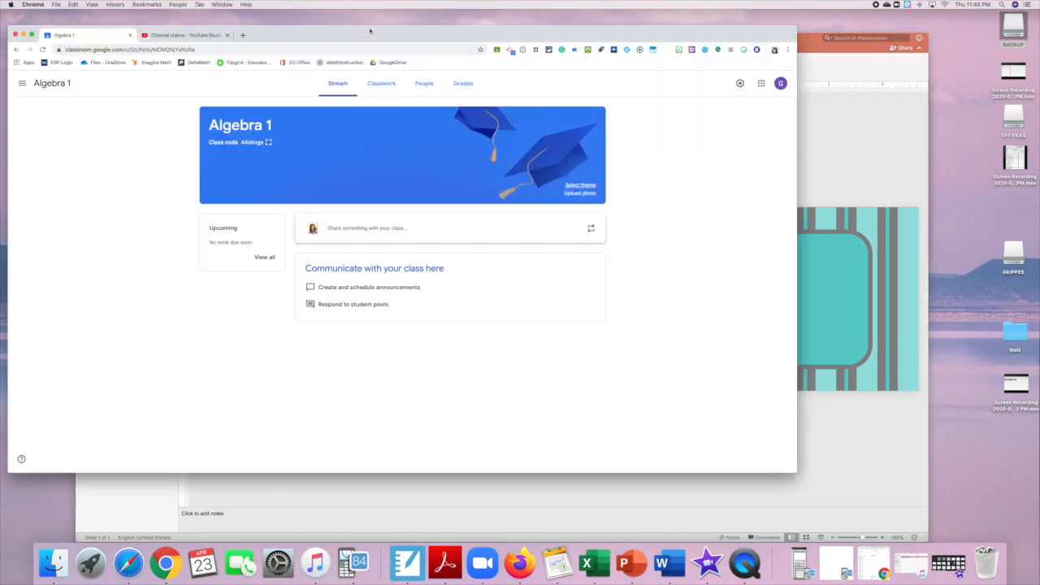
click(678, 50)
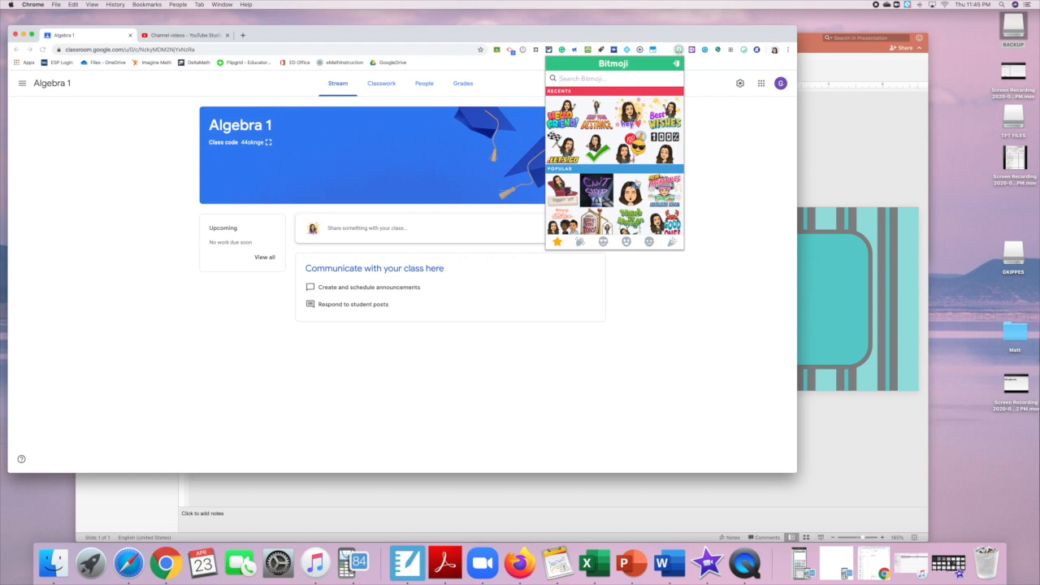
click(573, 78)
text(welc)
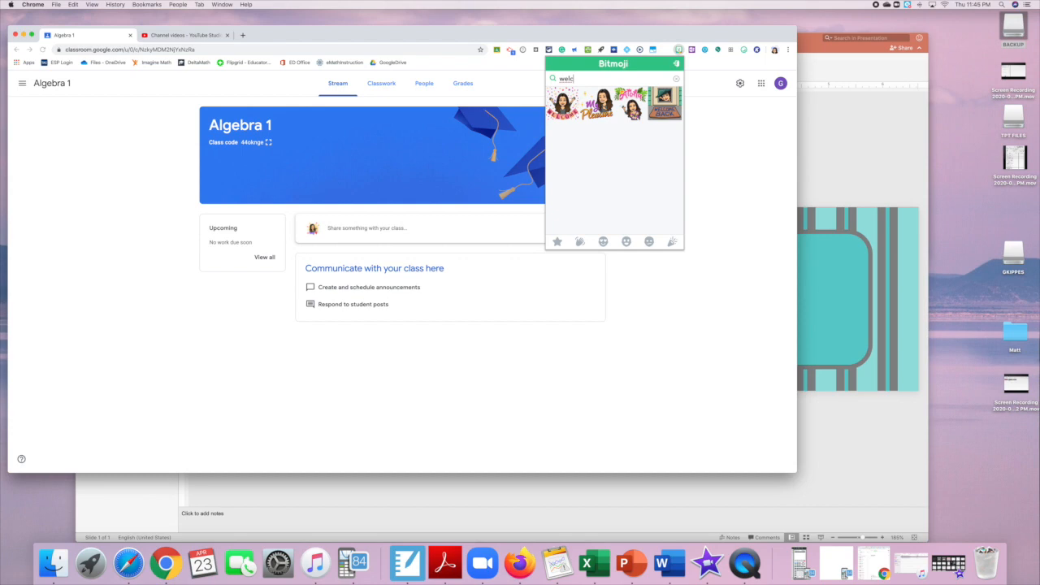
drag(562, 104, 827, 285)
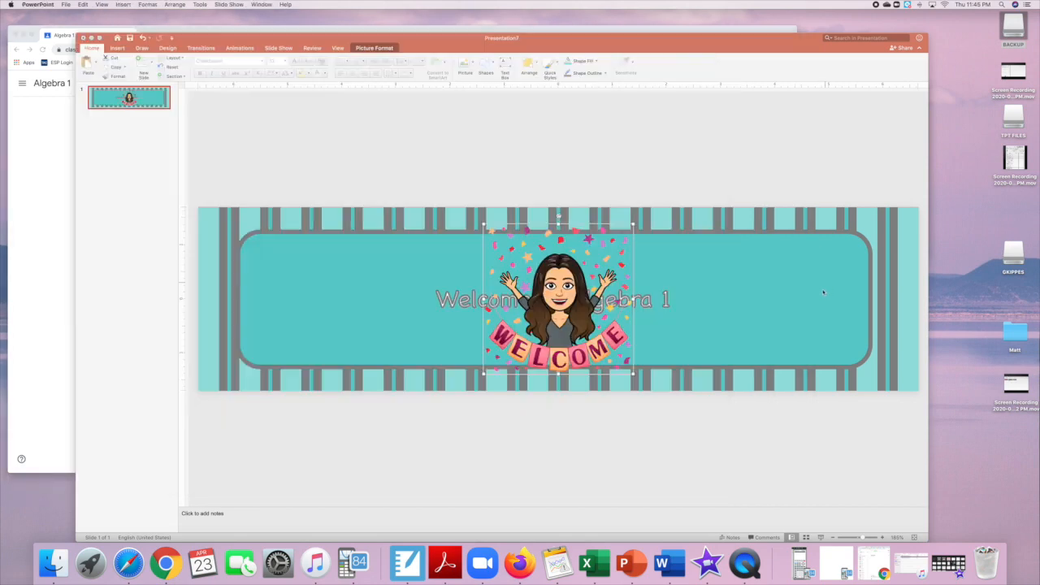
Shrink the WELCOME Bitmoji and position it inside the right end of the rounded rectangle, clear of the title
drag(556, 286, 754, 286)
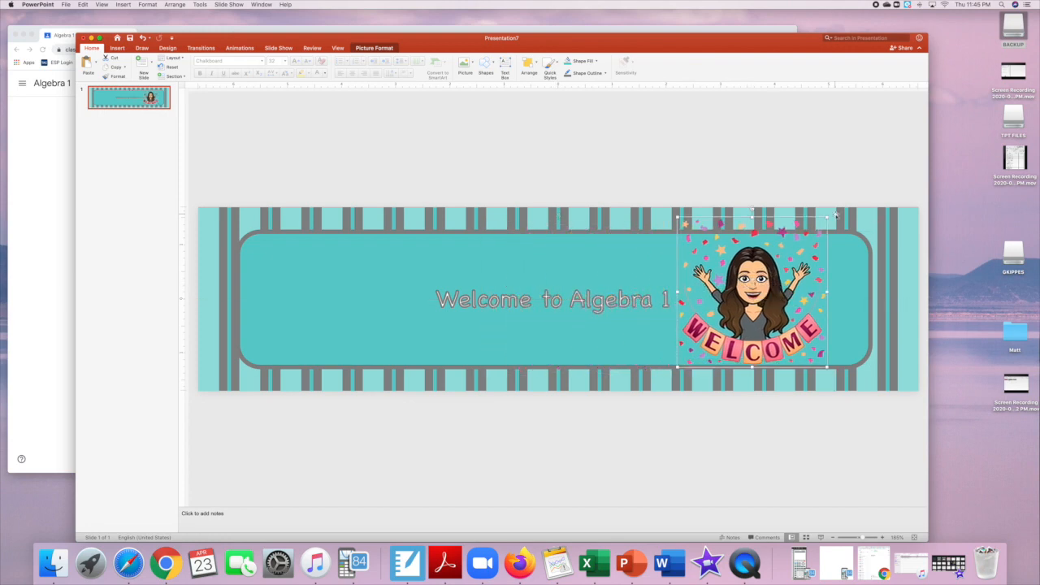
drag(827, 218, 788, 257)
drag(756, 314, 807, 301)
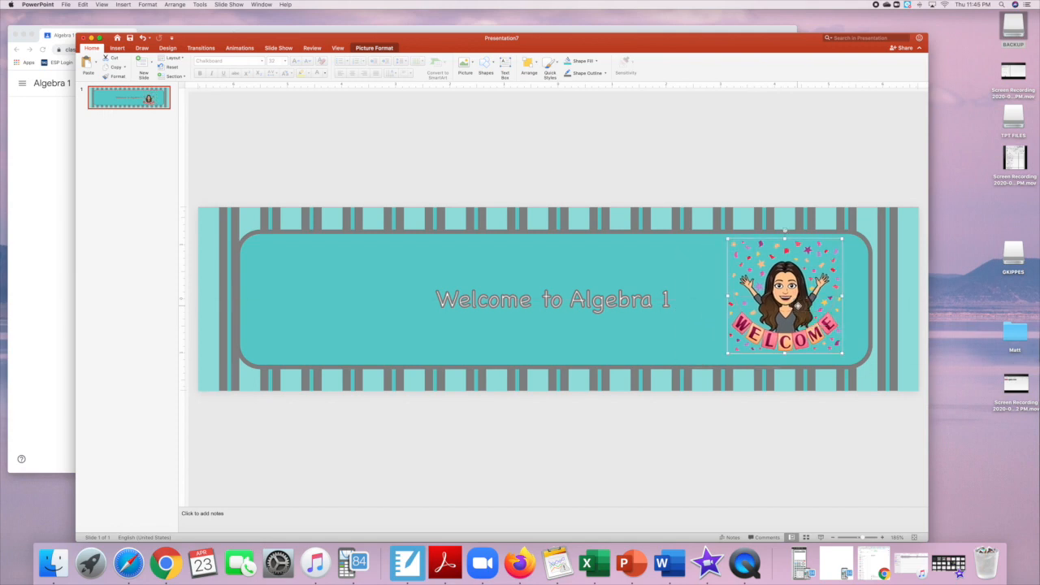
Search the Bitmoji extension in Chrome for "school" and place the sticker of walking from the schoolhouse on the slide
click(275, 30)
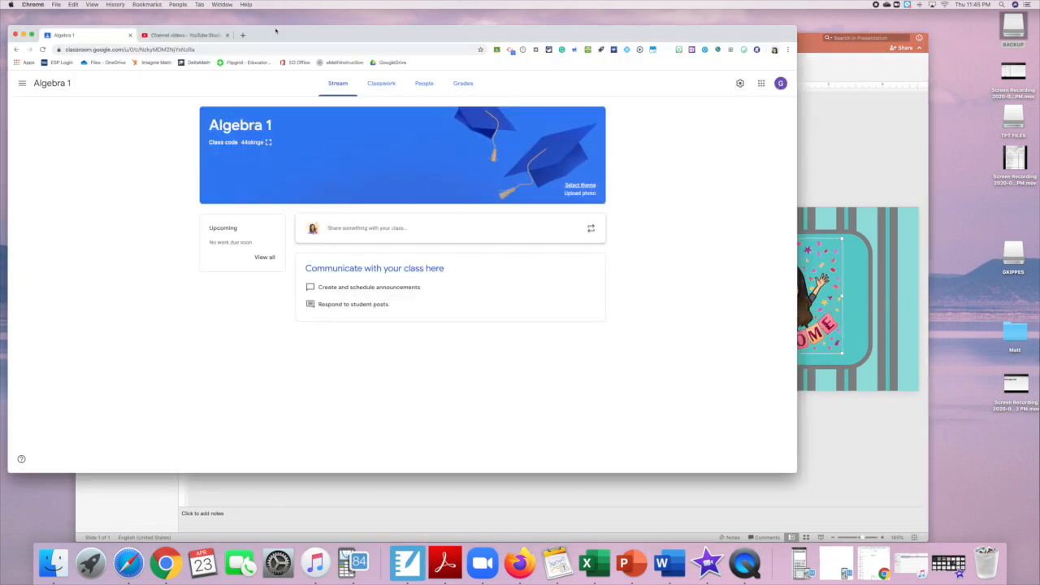
click(679, 50)
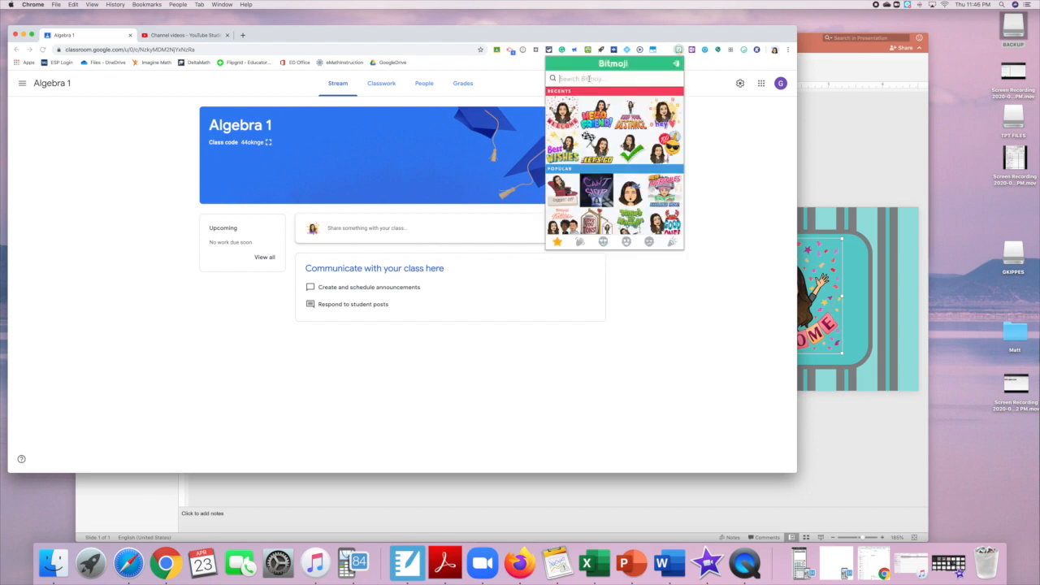
click(586, 80)
text(school)
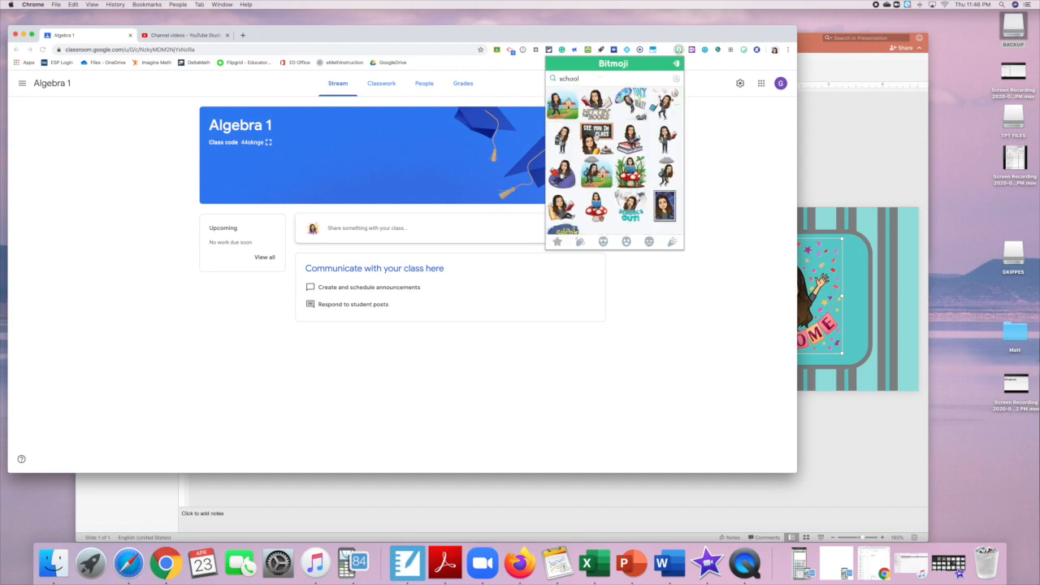
drag(562, 106, 846, 287)
Shrink the schoolhouse Bitmoji and position it inside the left end of the rounded rectangle
drag(554, 312, 318, 307)
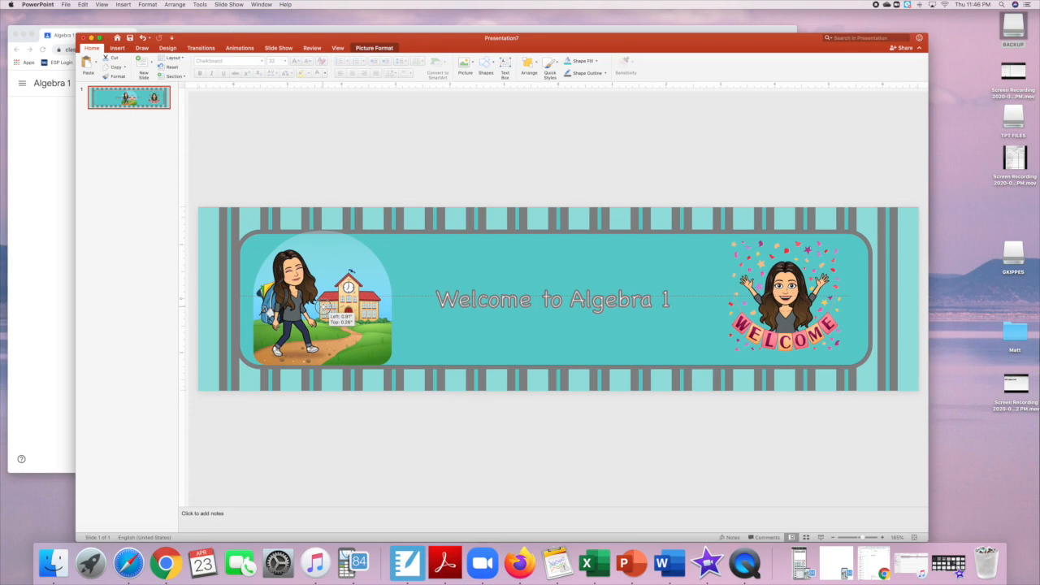
drag(397, 219, 372, 245)
drag(351, 288, 377, 274)
click(602, 143)
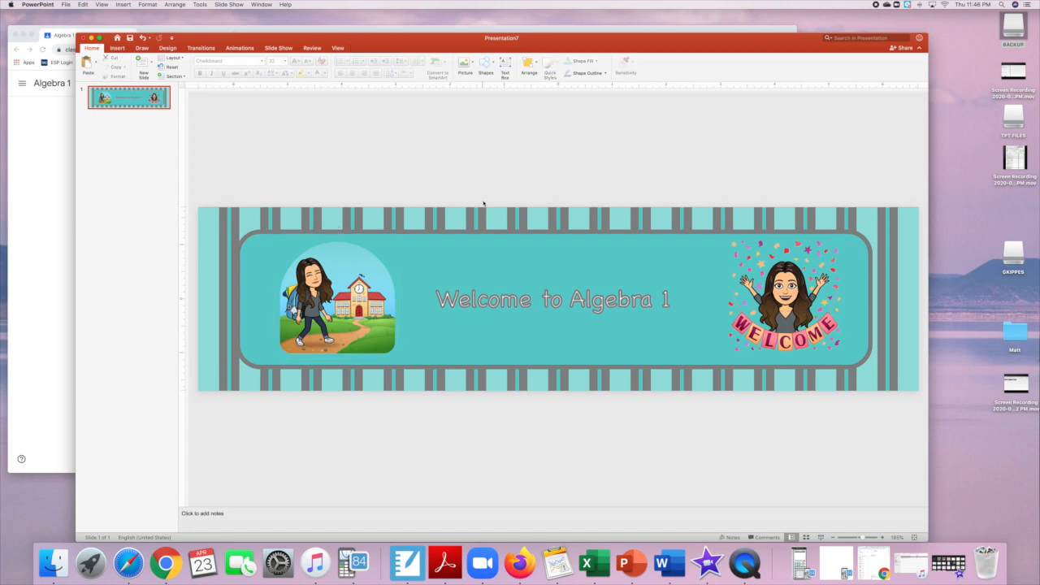
Change the outline colour of the rounded rectangle to black
click(498, 238)
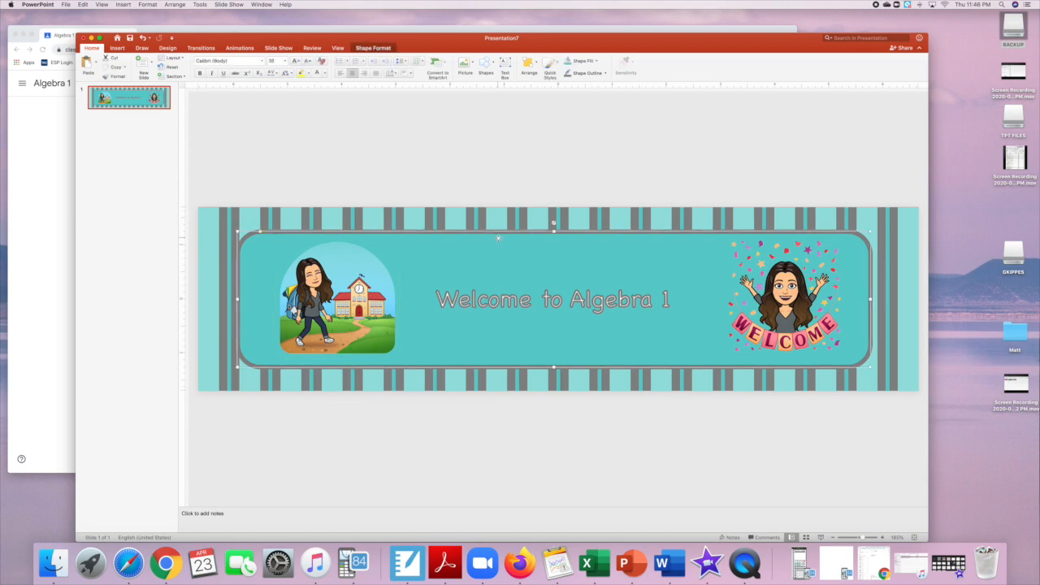
click(604, 73)
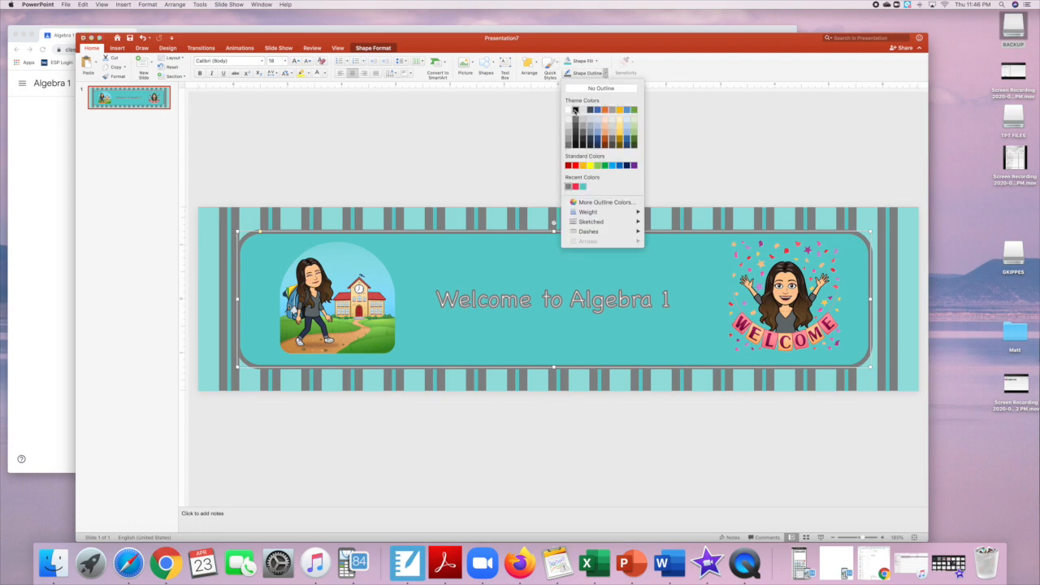
click(574, 110)
click(574, 113)
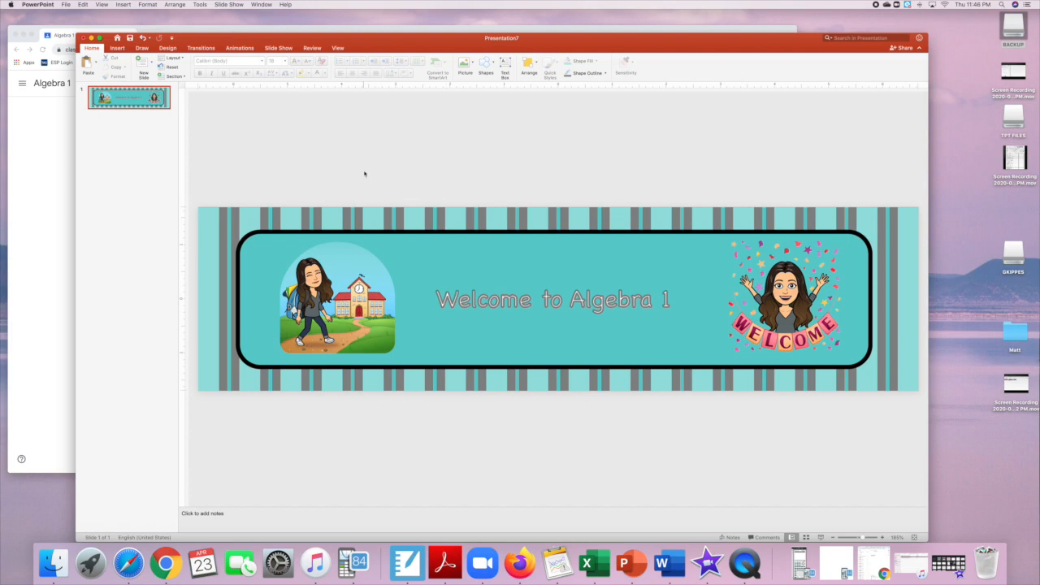
Export only the current slide as a JPEG named Presentation7 to the GoogleClassroom Art folder
click(65, 4)
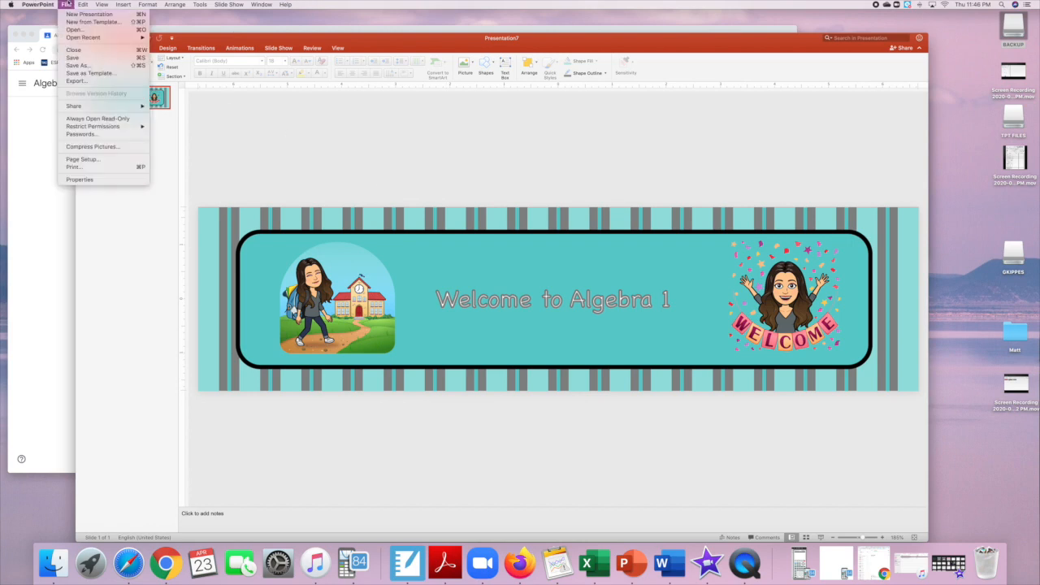
click(90, 83)
click(475, 202)
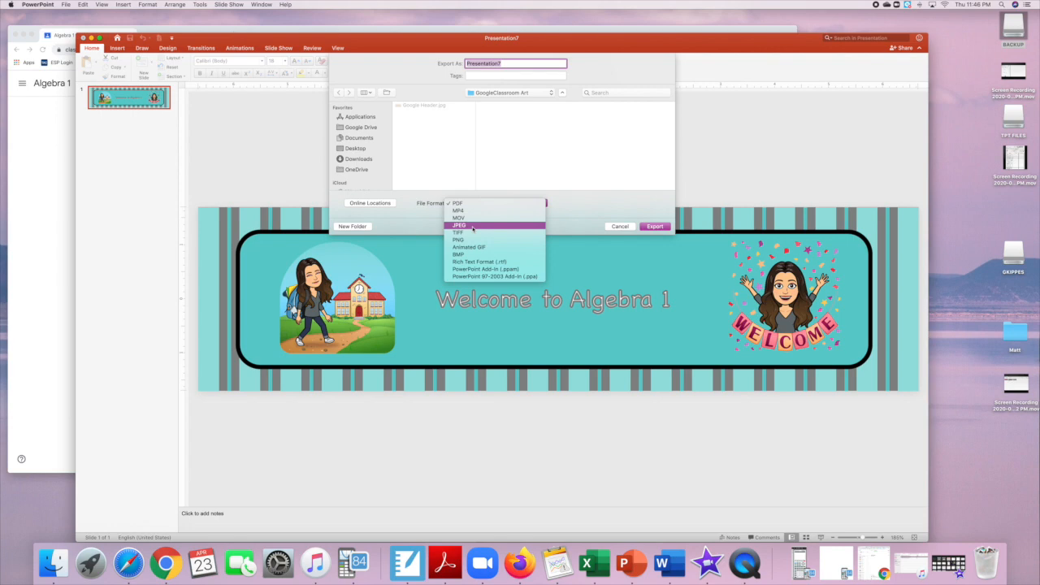
click(472, 228)
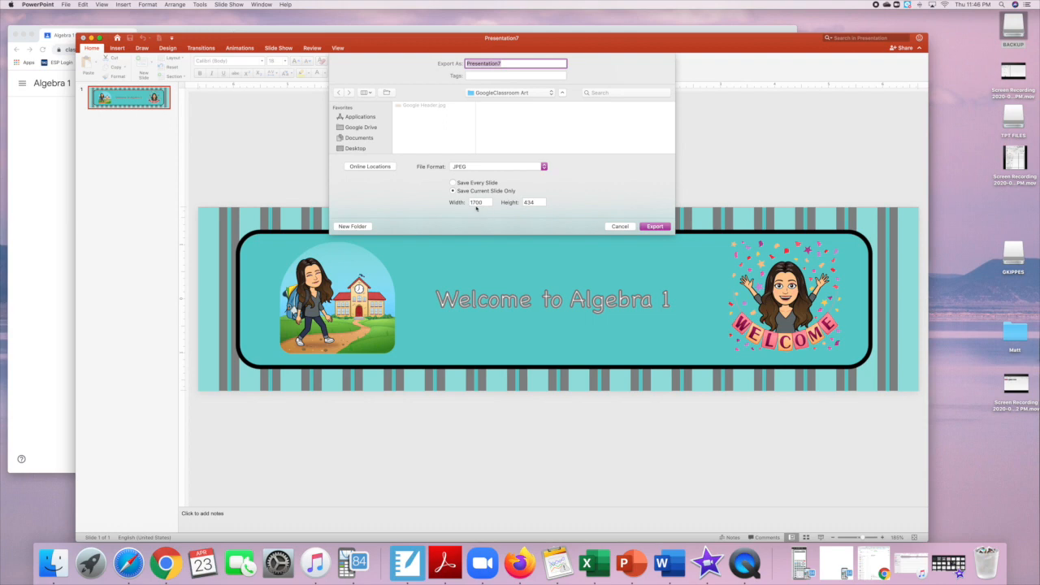
click(655, 226)
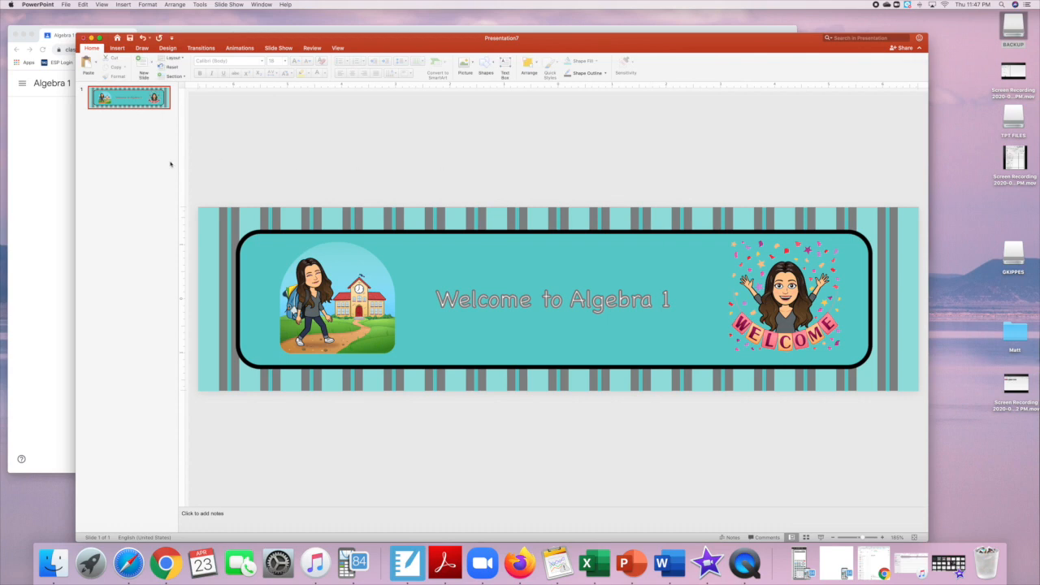
click(66, 4)
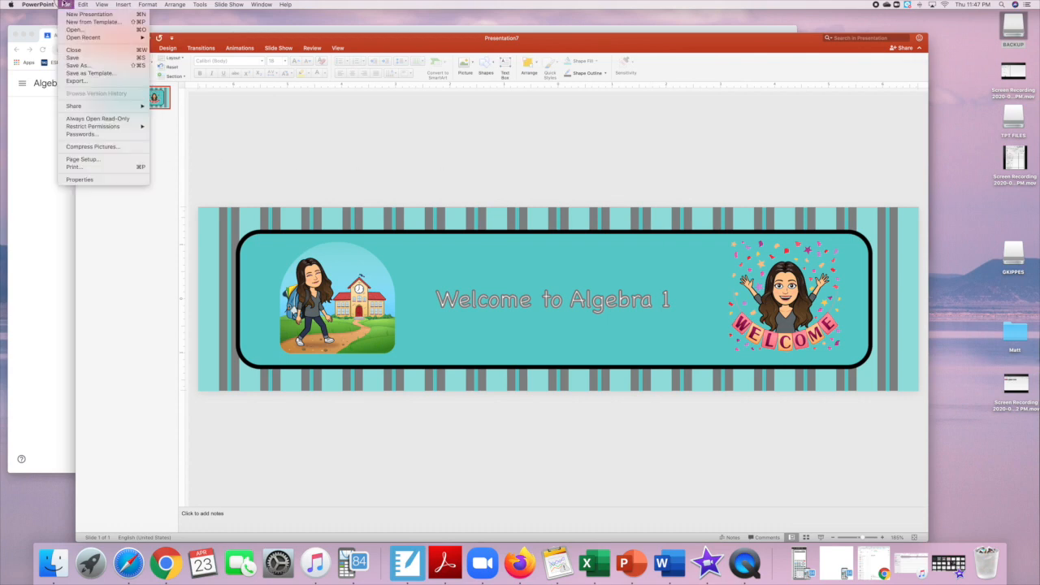
click(74, 81)
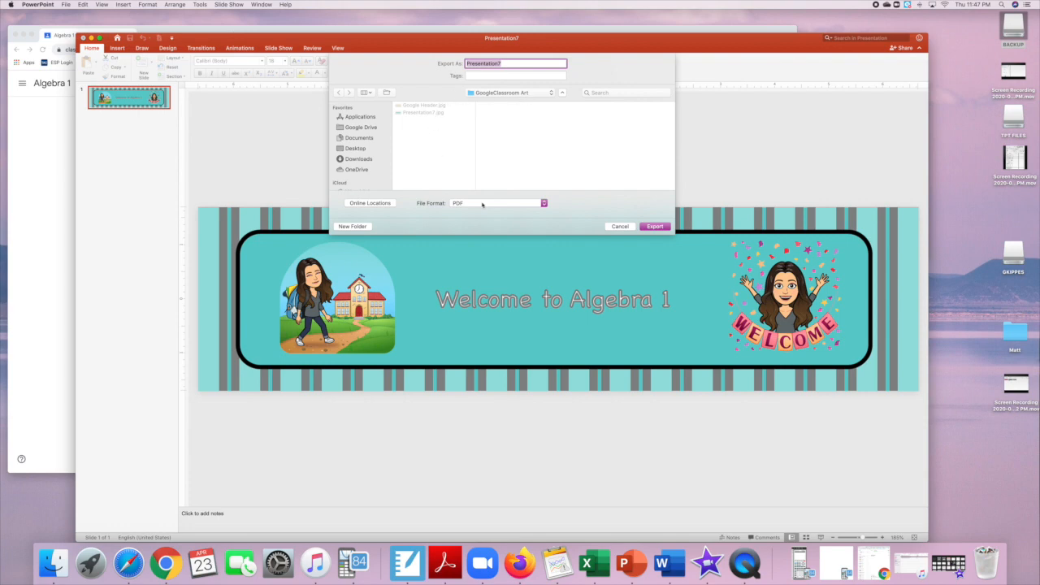
click(620, 226)
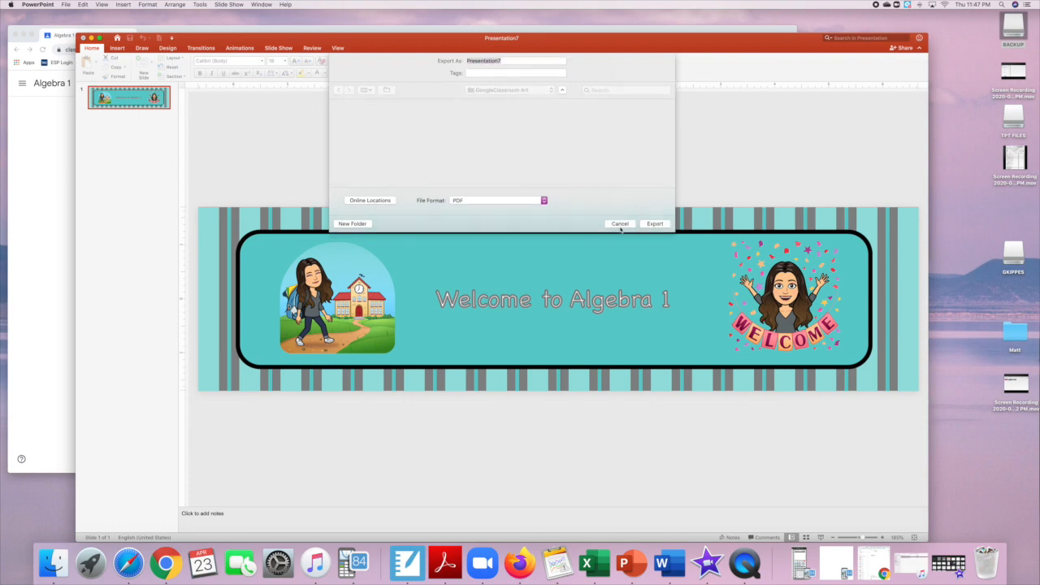
Minimise the presentation, switch to Google Classroom in Chrome and upload Presentation7.jpg as the Algebra 1 header photo
click(90, 38)
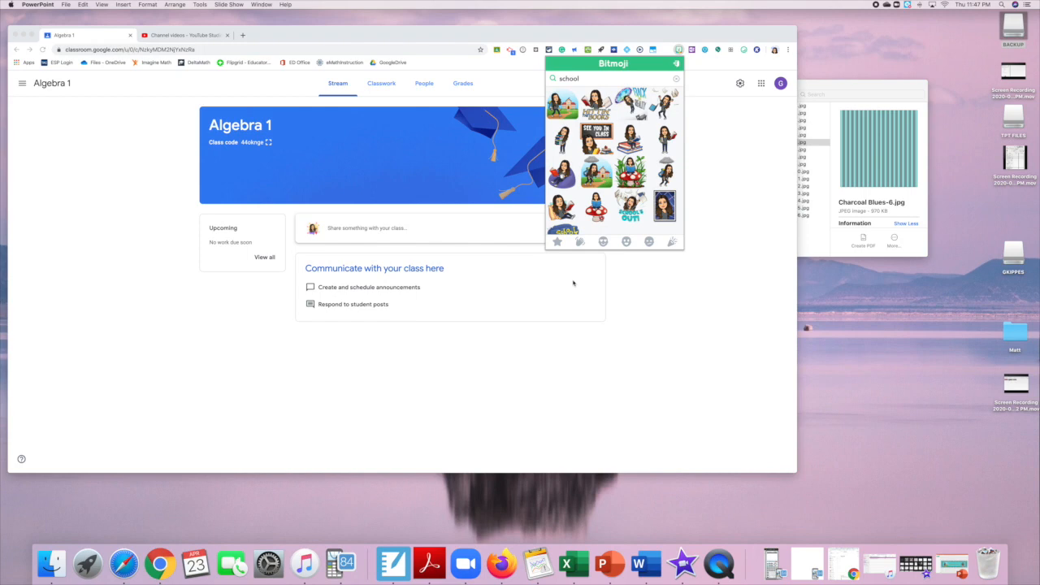
click(655, 324)
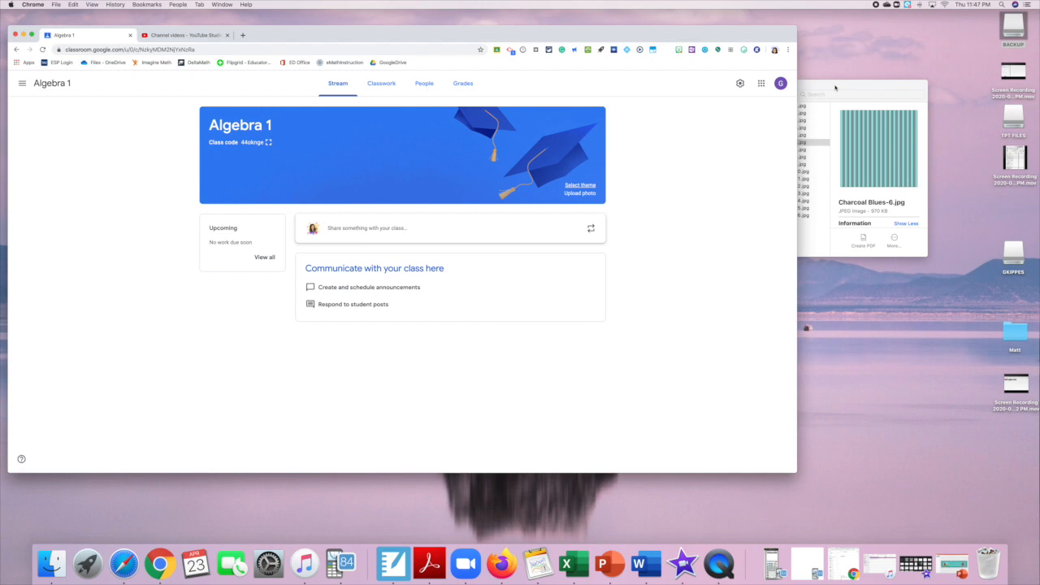
click(573, 187)
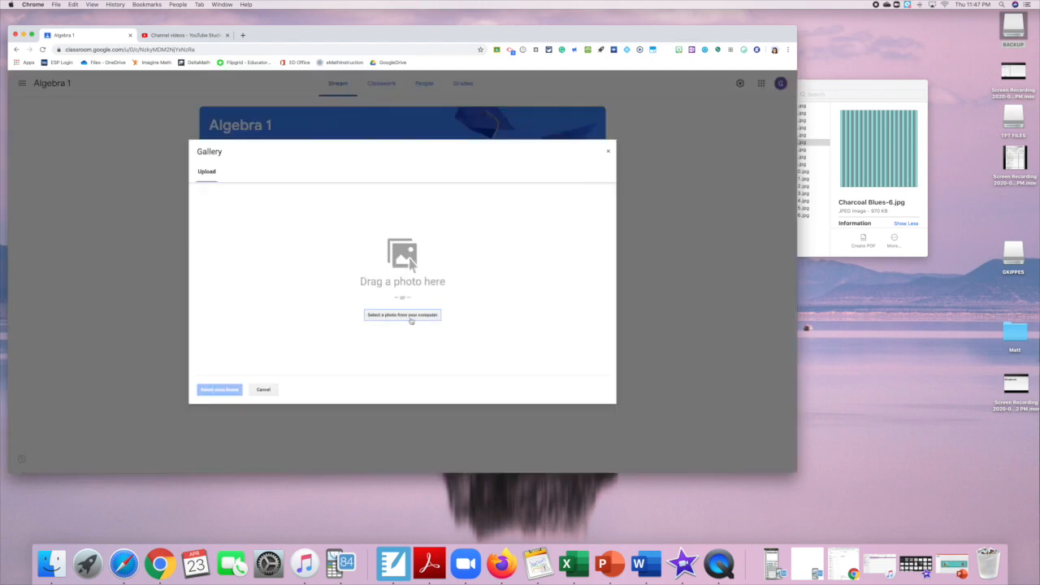
click(410, 320)
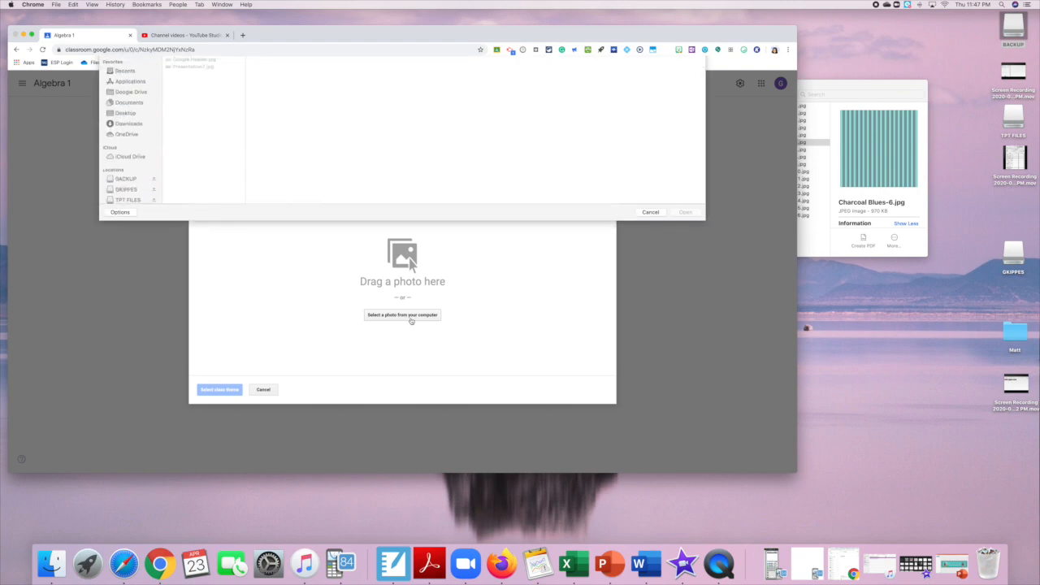
click(192, 83)
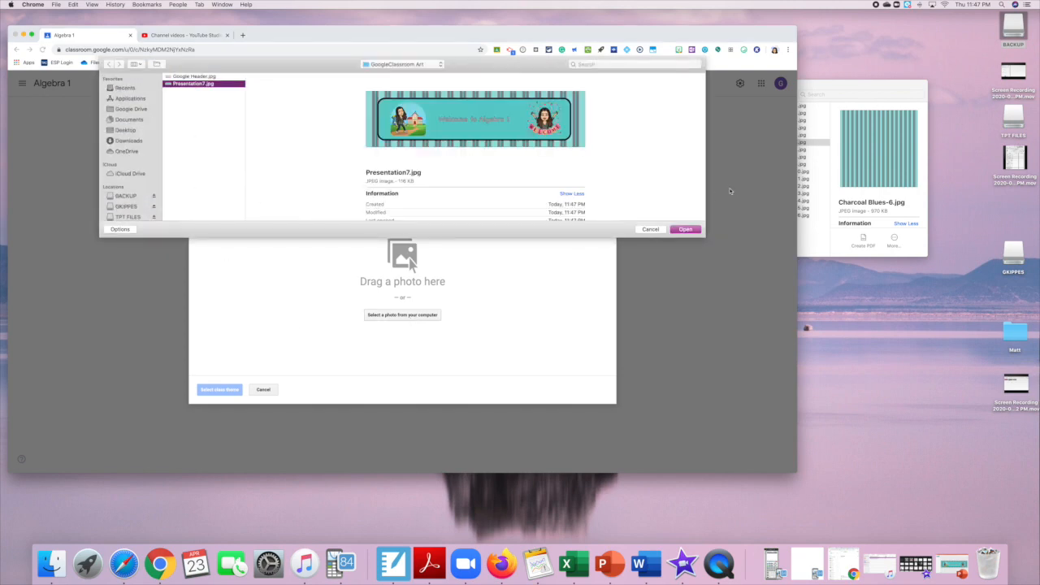
click(686, 230)
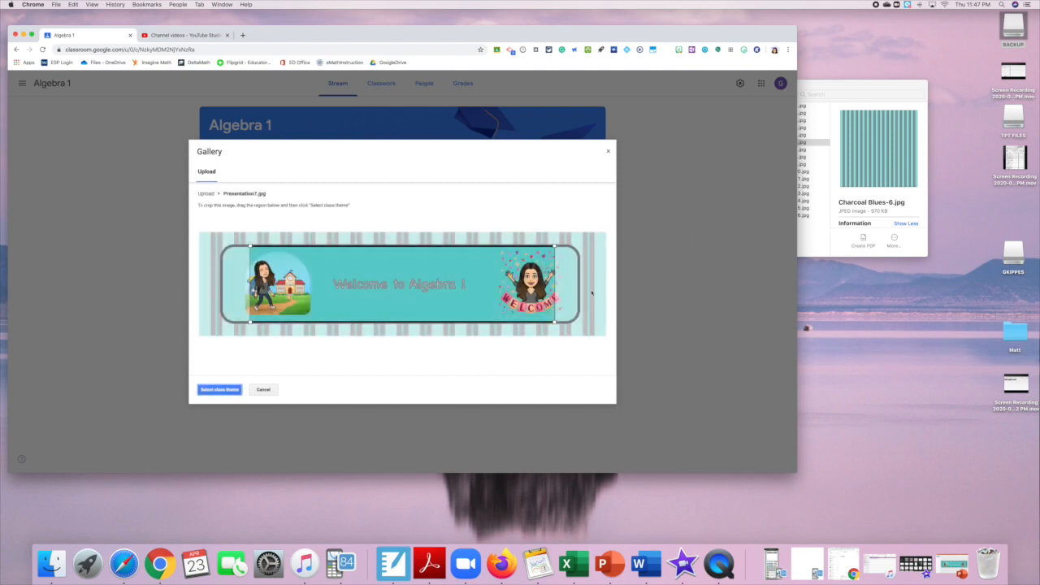
Expand the crop region to cover the whole Presentation7.jpg banner and apply it as the class theme
drag(491, 282, 430, 268)
drag(501, 307, 598, 331)
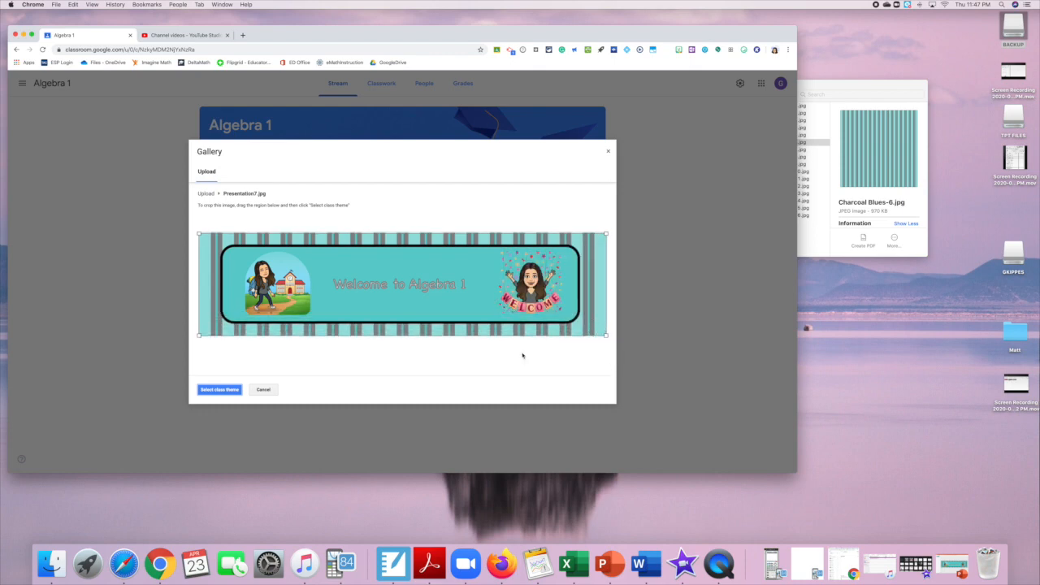
click(235, 391)
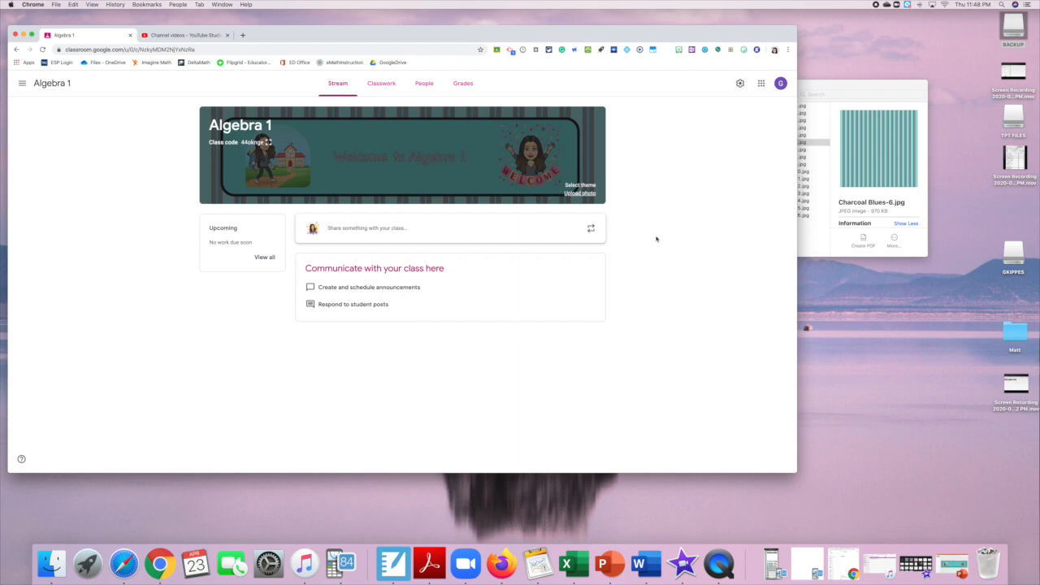
Restore the presentation below the Classroom header to compare the two banners, then return to Google Classroom and show the class list
click(952, 563)
drag(587, 30, 591, 217)
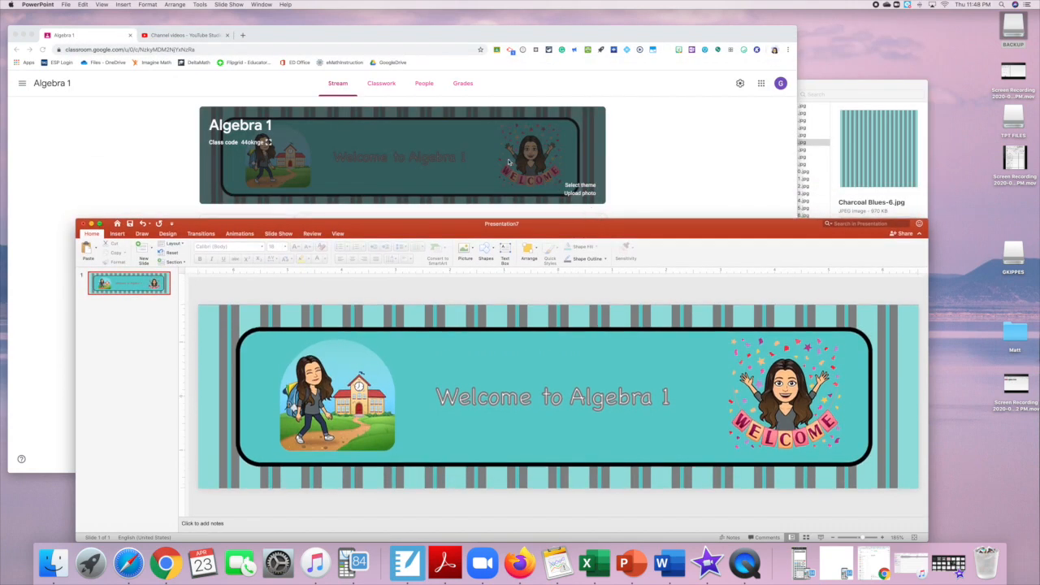
click(672, 158)
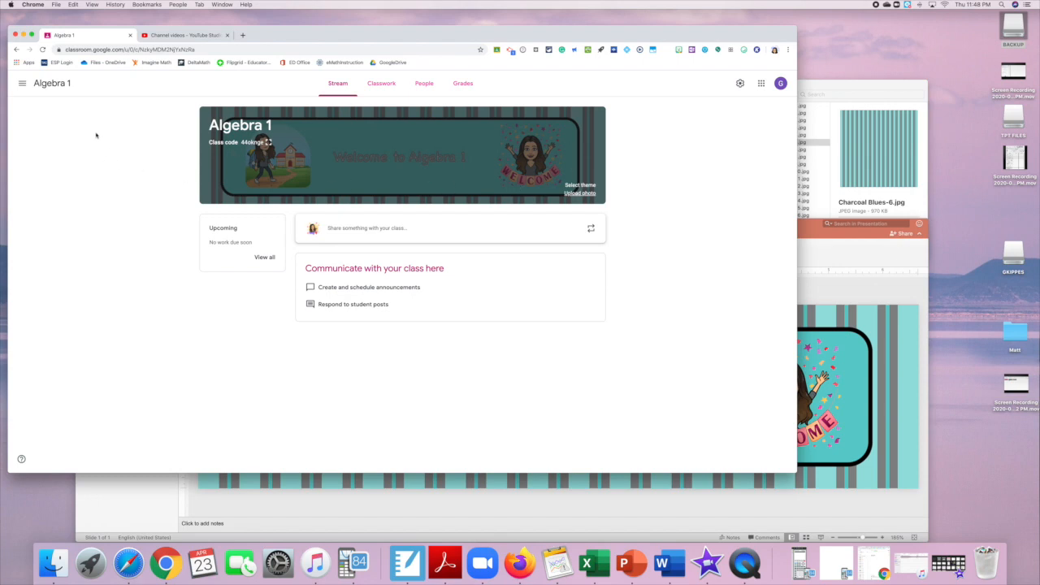
click(22, 83)
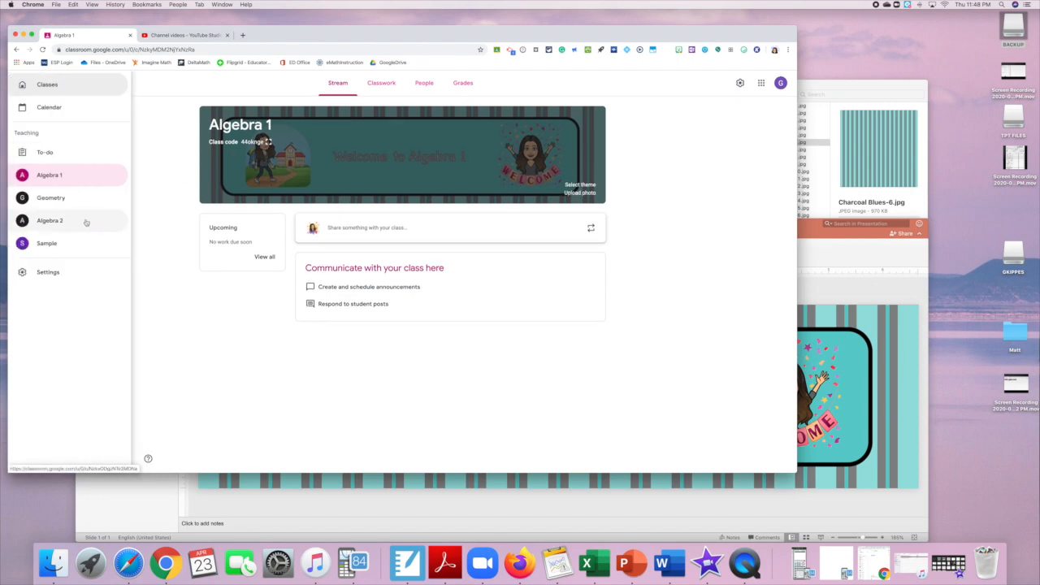
Switch to PowerPoint, enlarge the presentation window and save the file as Google Classroom Header Temp in the GoogleClassroom Art folder
click(847, 290)
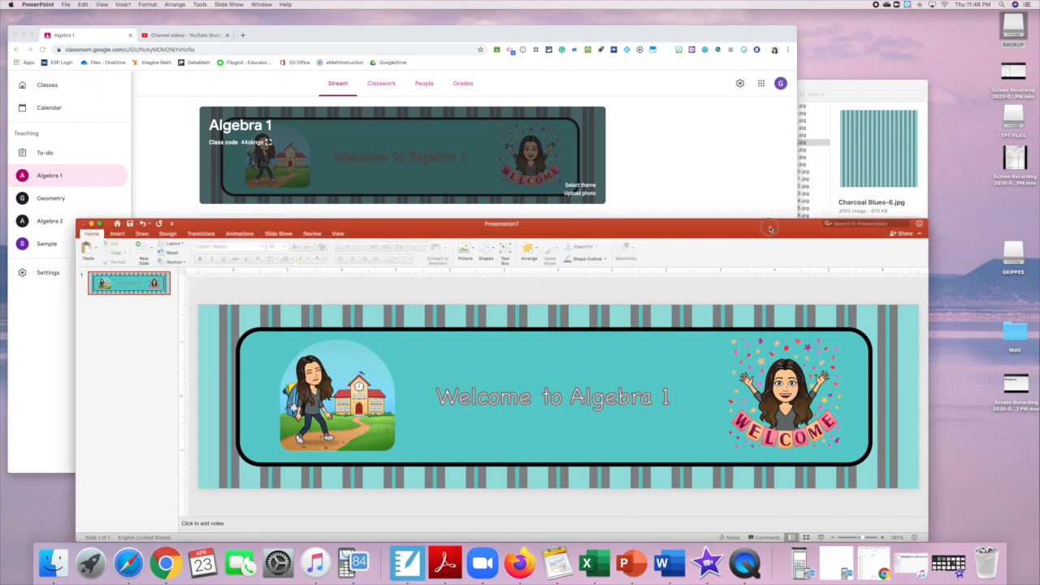
drag(770, 228, 763, 83)
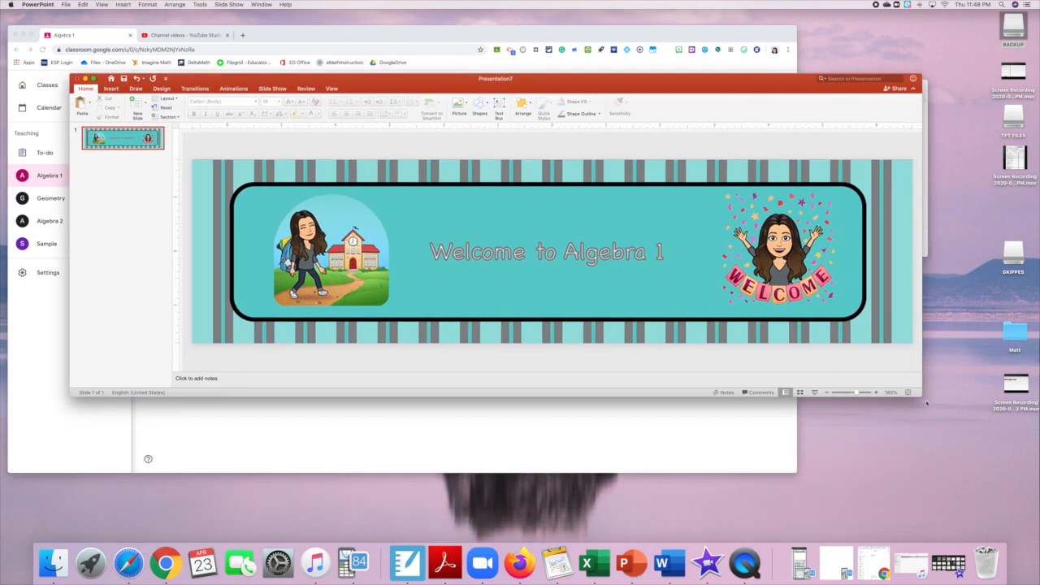
drag(918, 394, 943, 452)
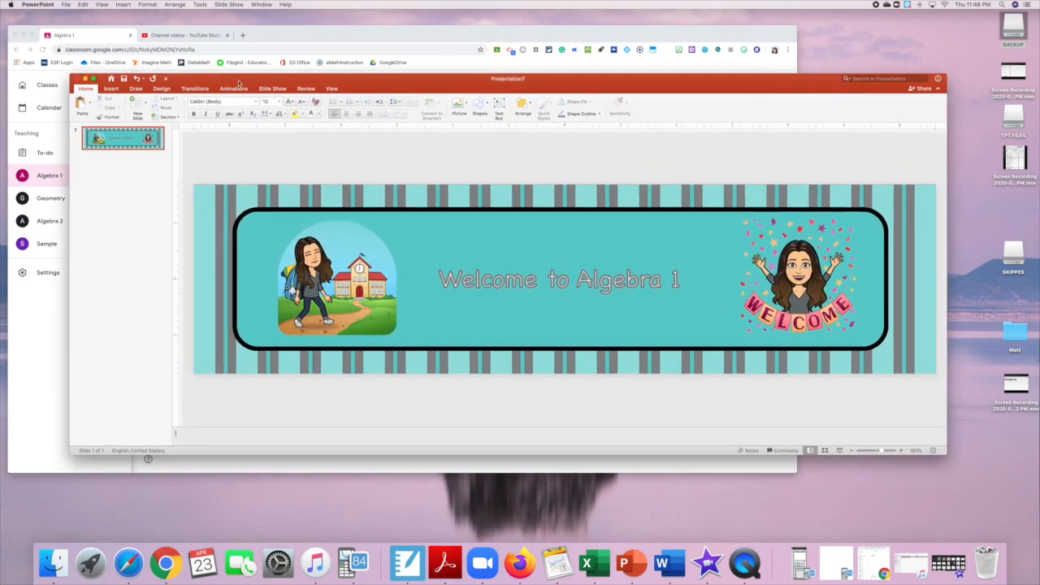
click(61, 4)
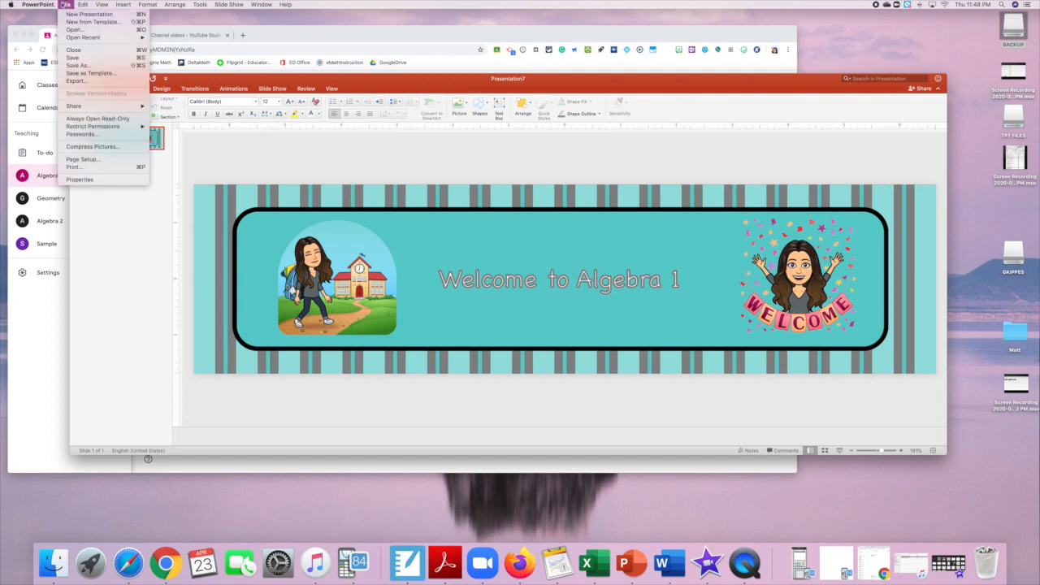
click(92, 68)
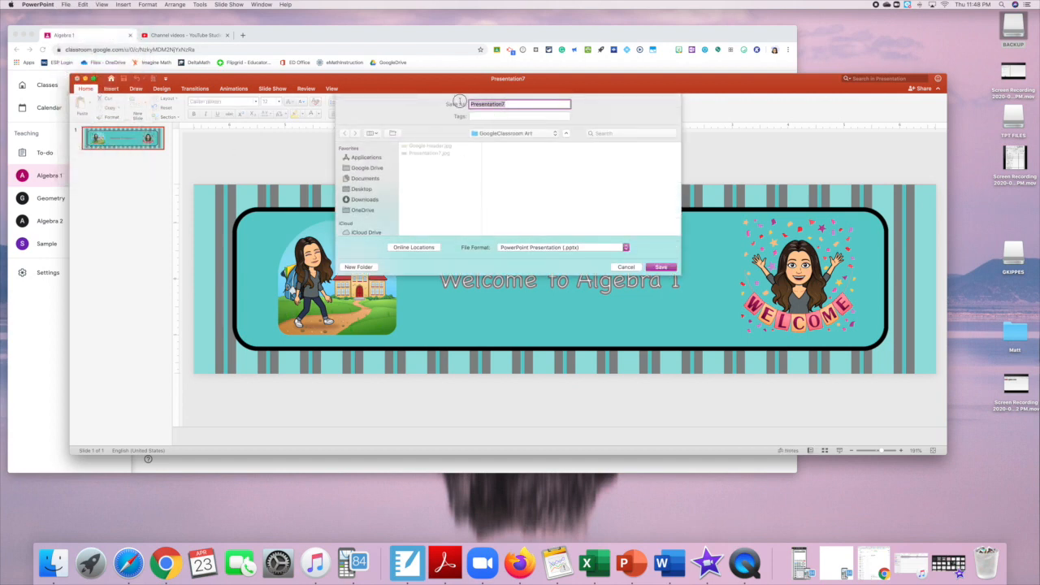
text(Google Classroom Header Temp)
key(Return)
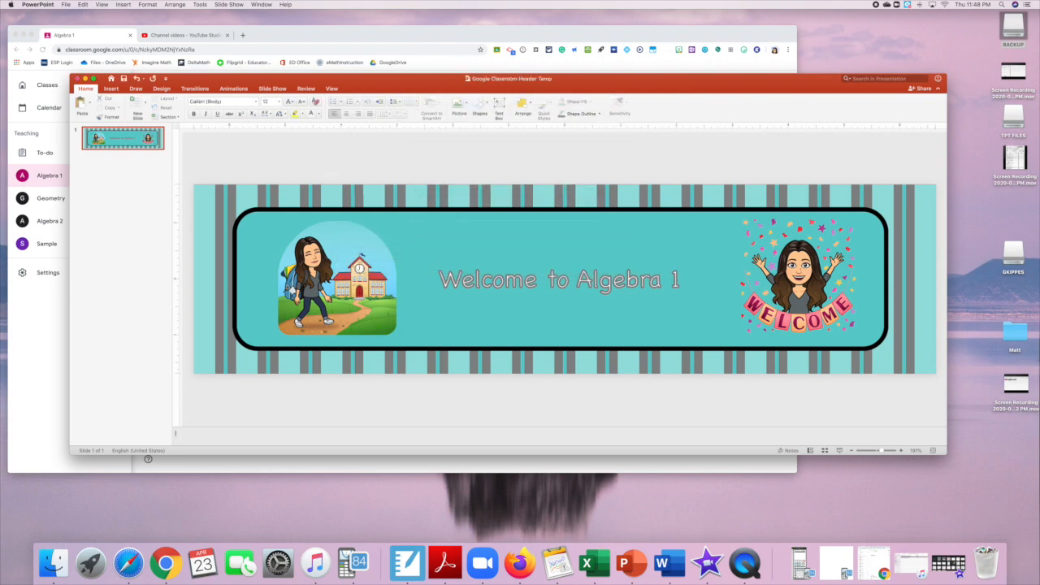
Add a blank slide after the banner slide and paste a copy of the banner slide below it
click(114, 141)
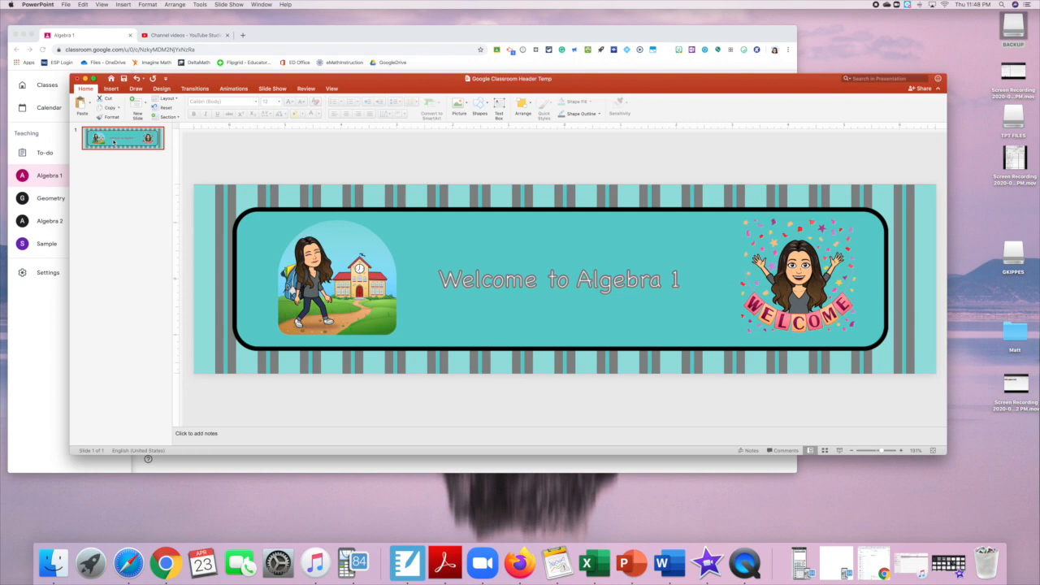
click(146, 106)
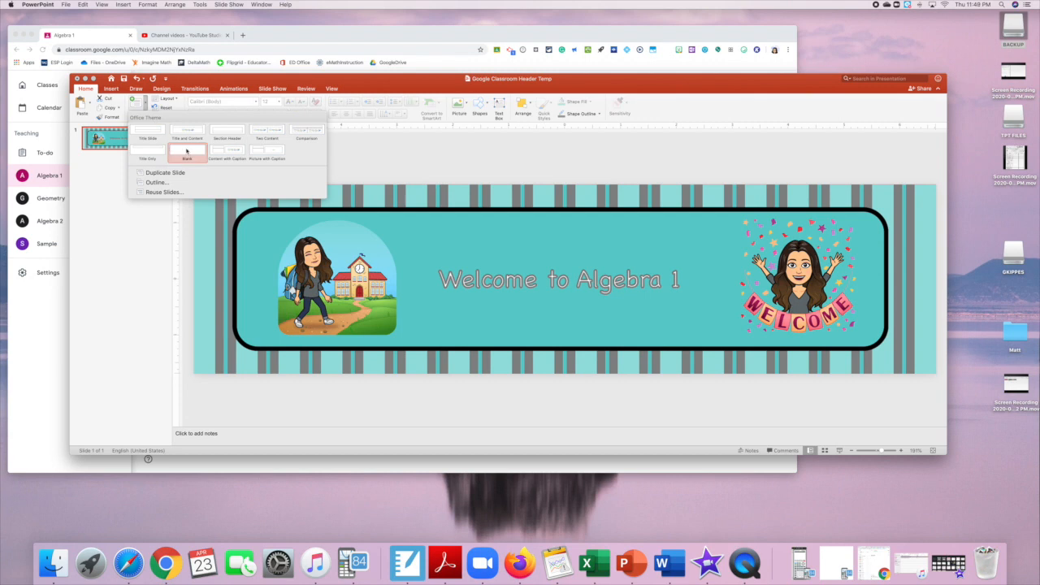
click(174, 148)
key(super+c)
click(148, 194)
key(super+v)
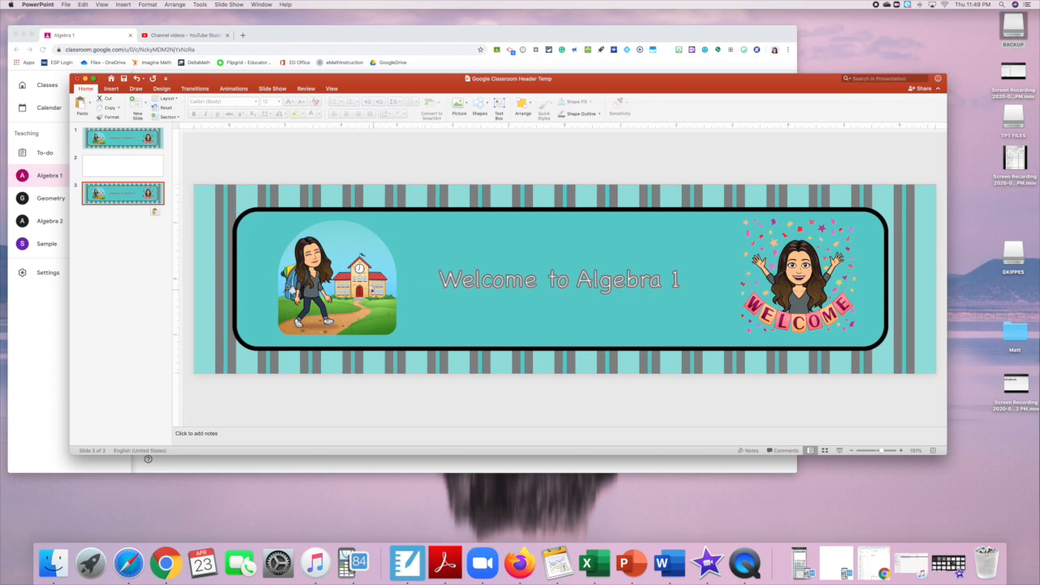
Close the Google Classroom Header Temp presentation without saving the changes
click(75, 78)
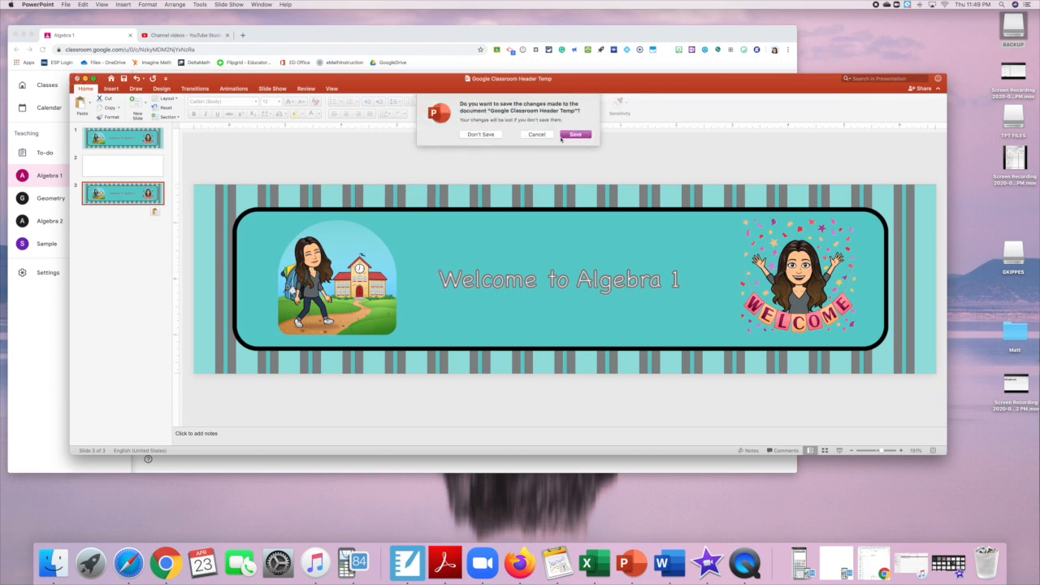
click(490, 136)
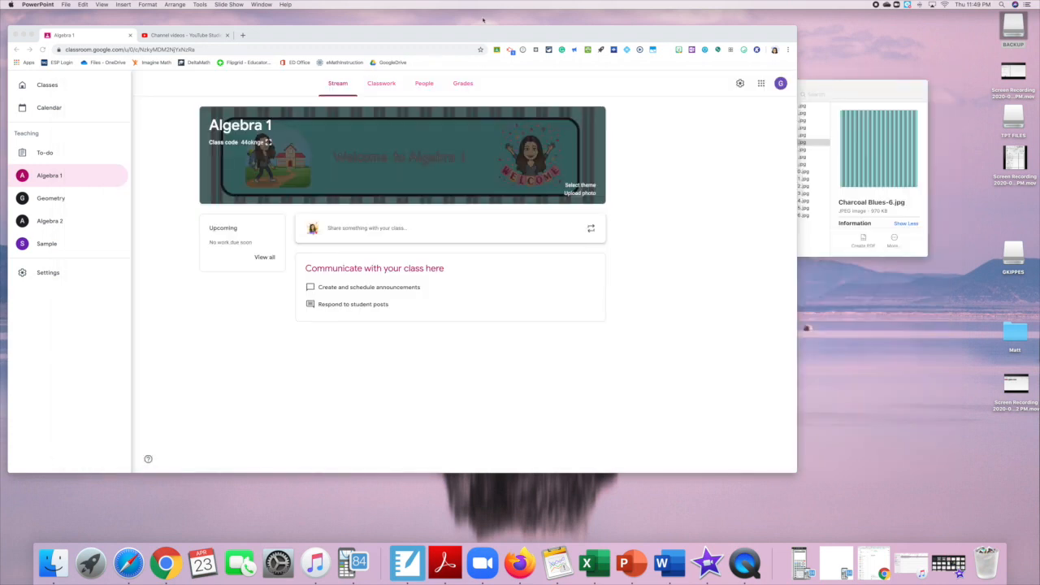